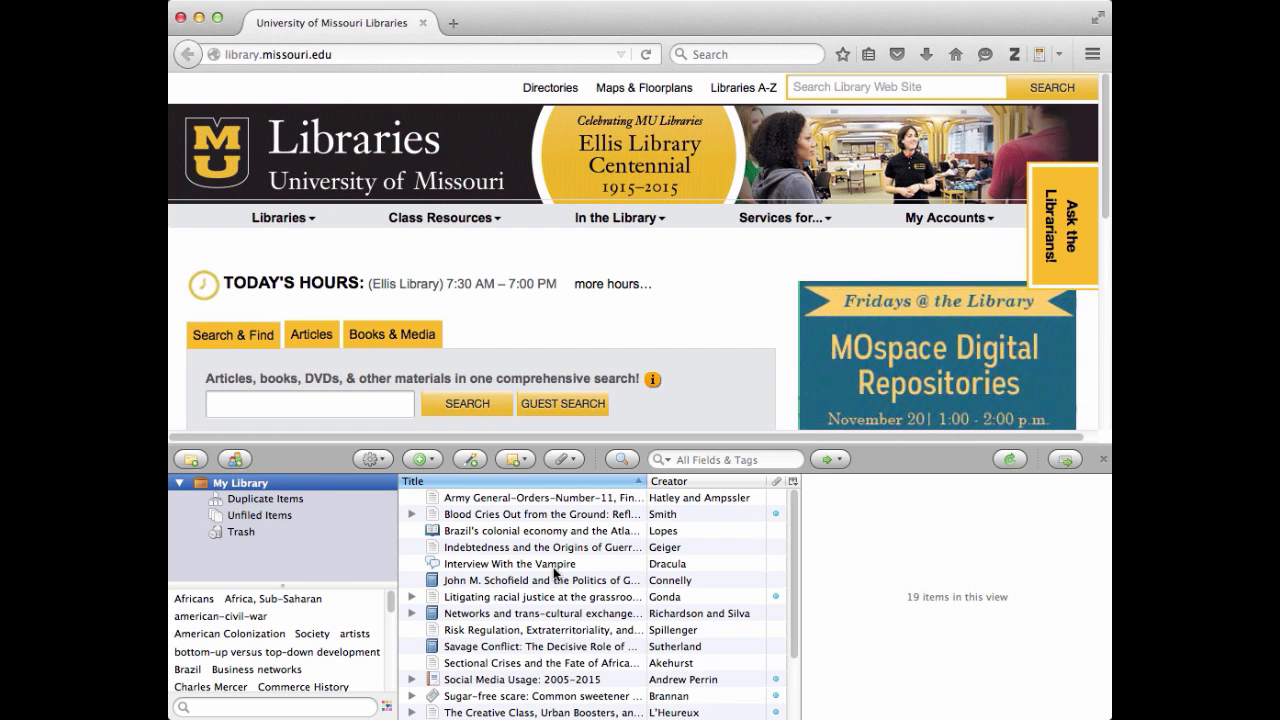
Step: Create a new collection named "Race, Slavery and Civil War" in My Library
right_click(252, 487)
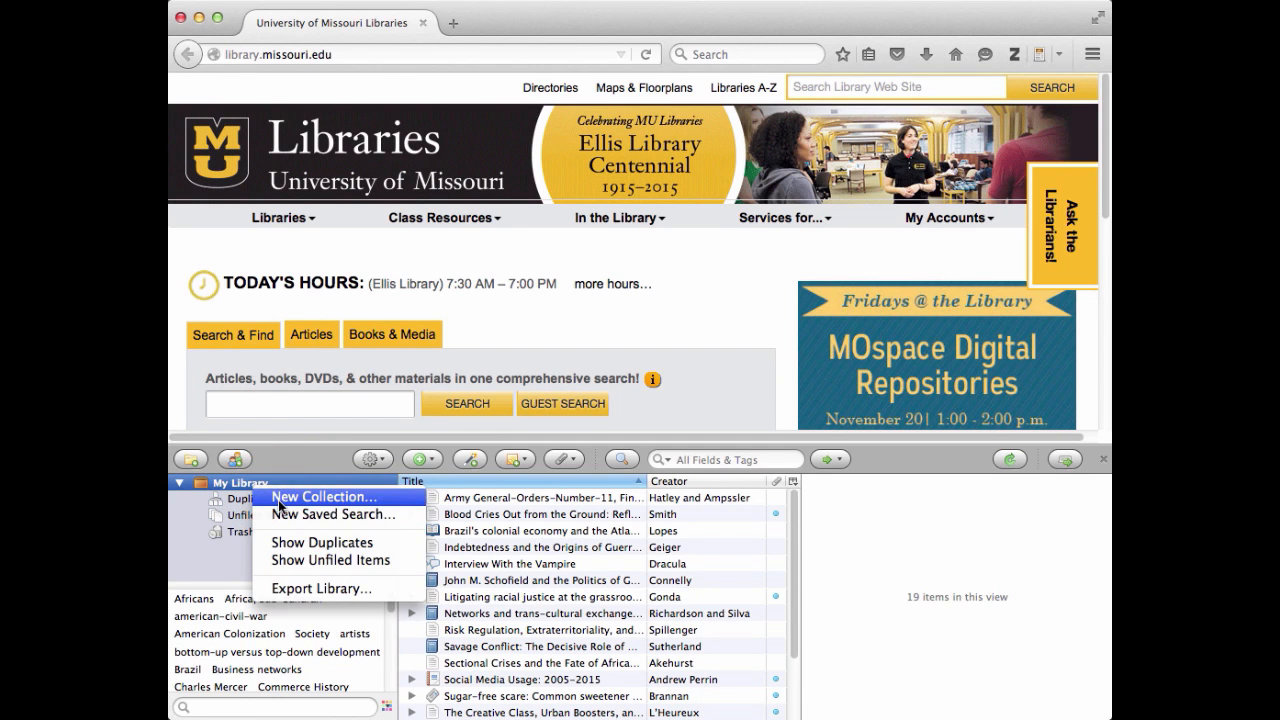
left_click(280, 505)
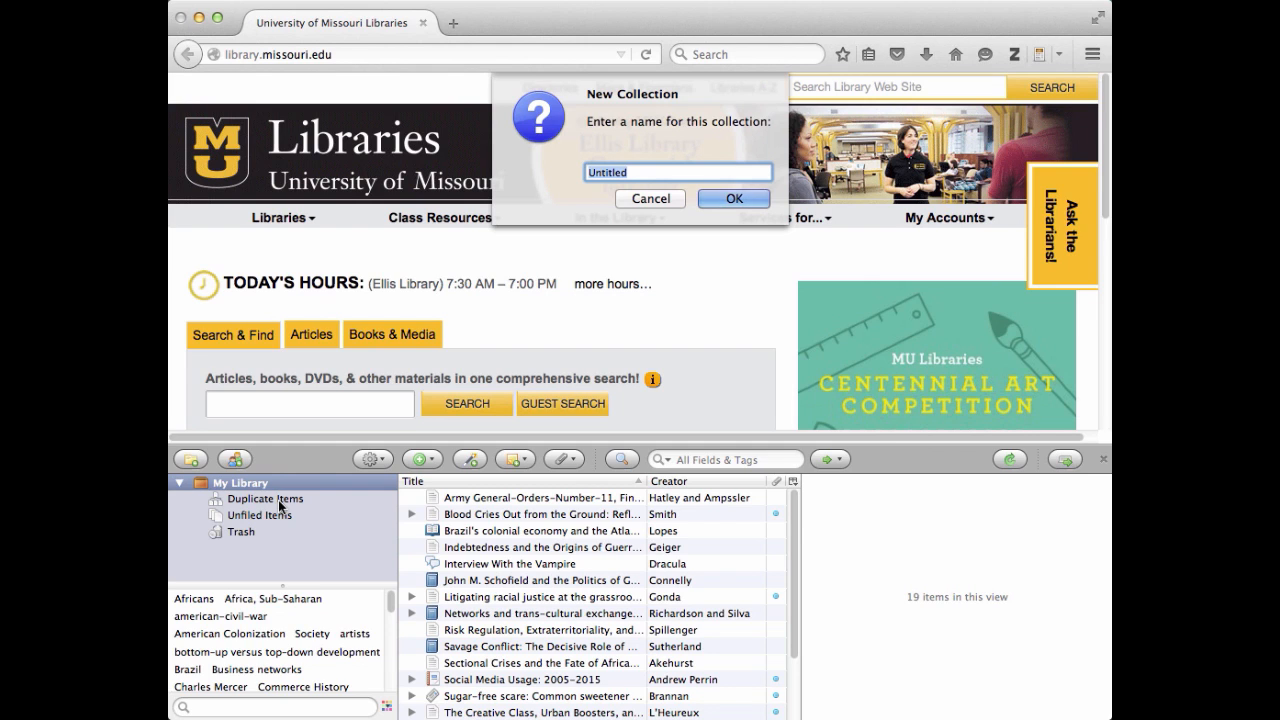
type("Rac")
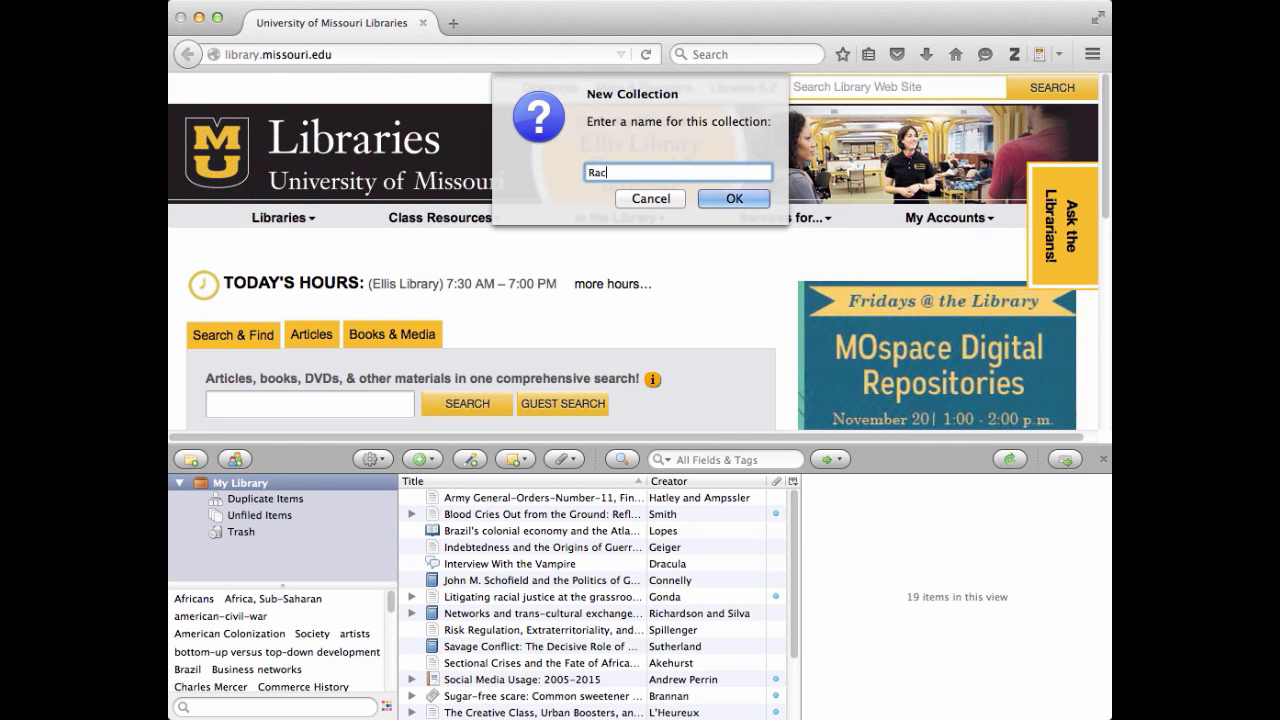
type("e, Slaver")
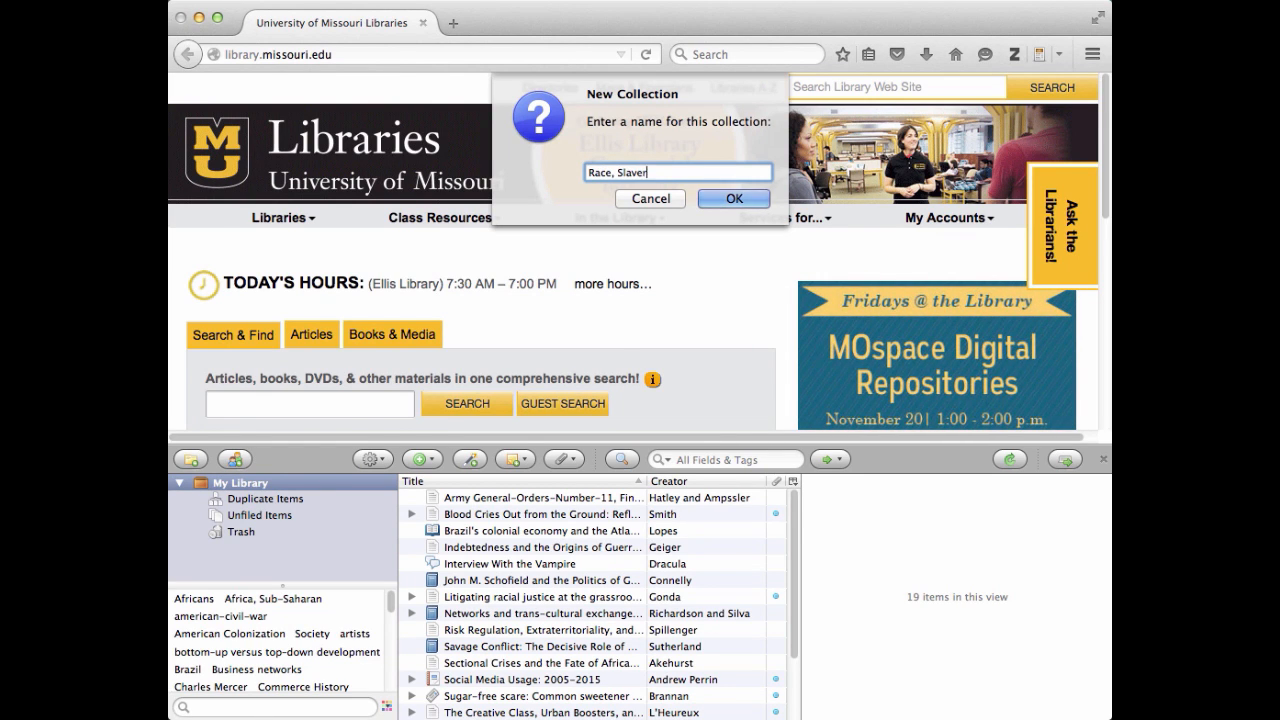
type("y and Civil War")
key("Return")
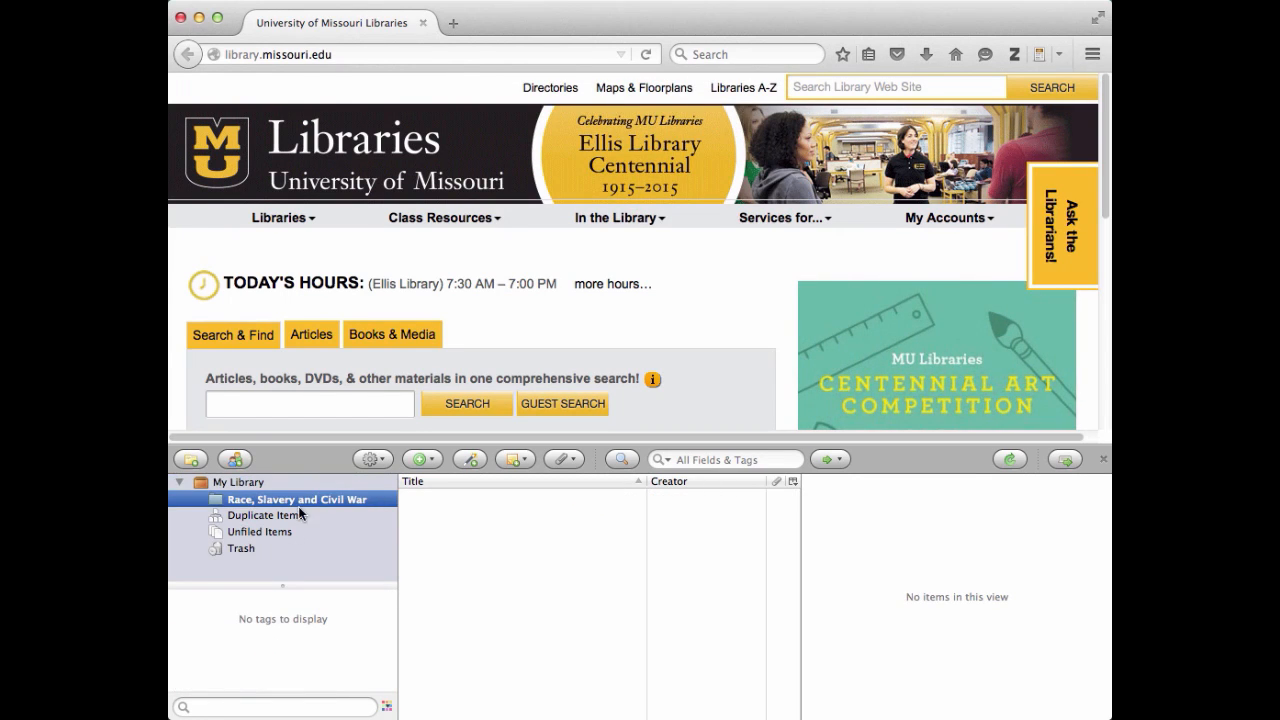
Step: Create a subcollection named "Missouri" inside the Race, Slavery and Civil War collection
right_click(300, 508)
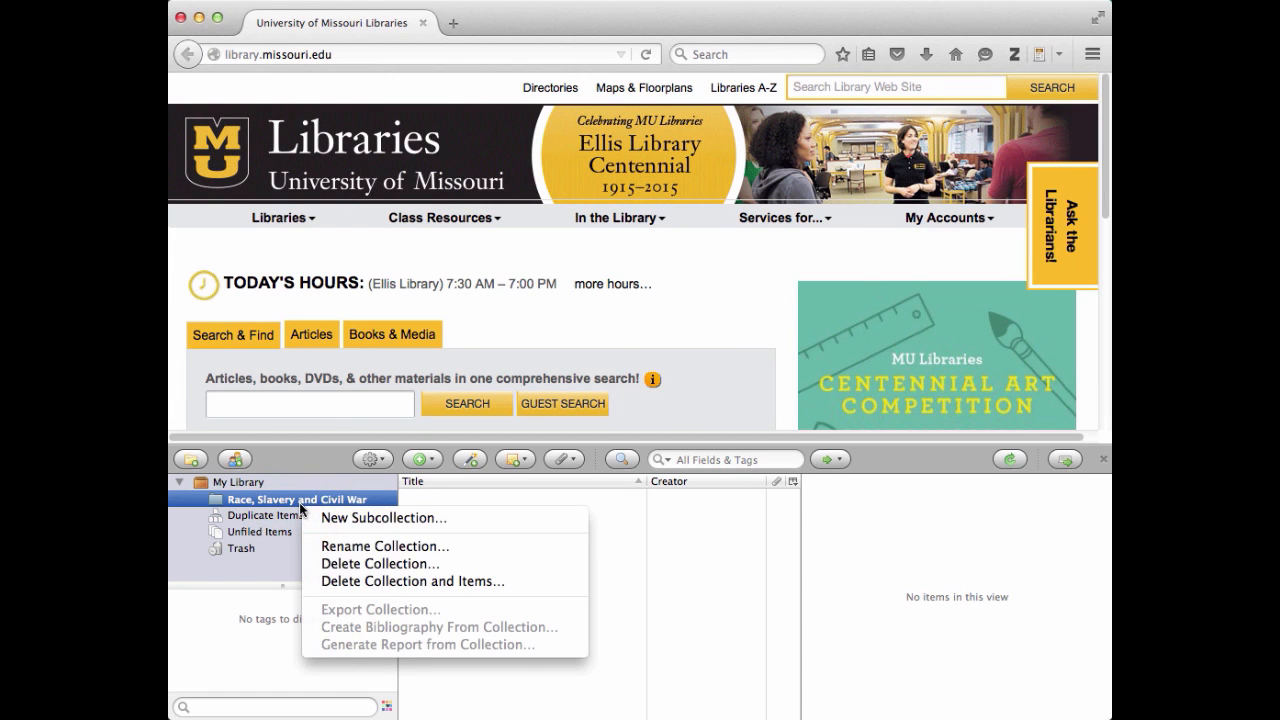
left_click(324, 517)
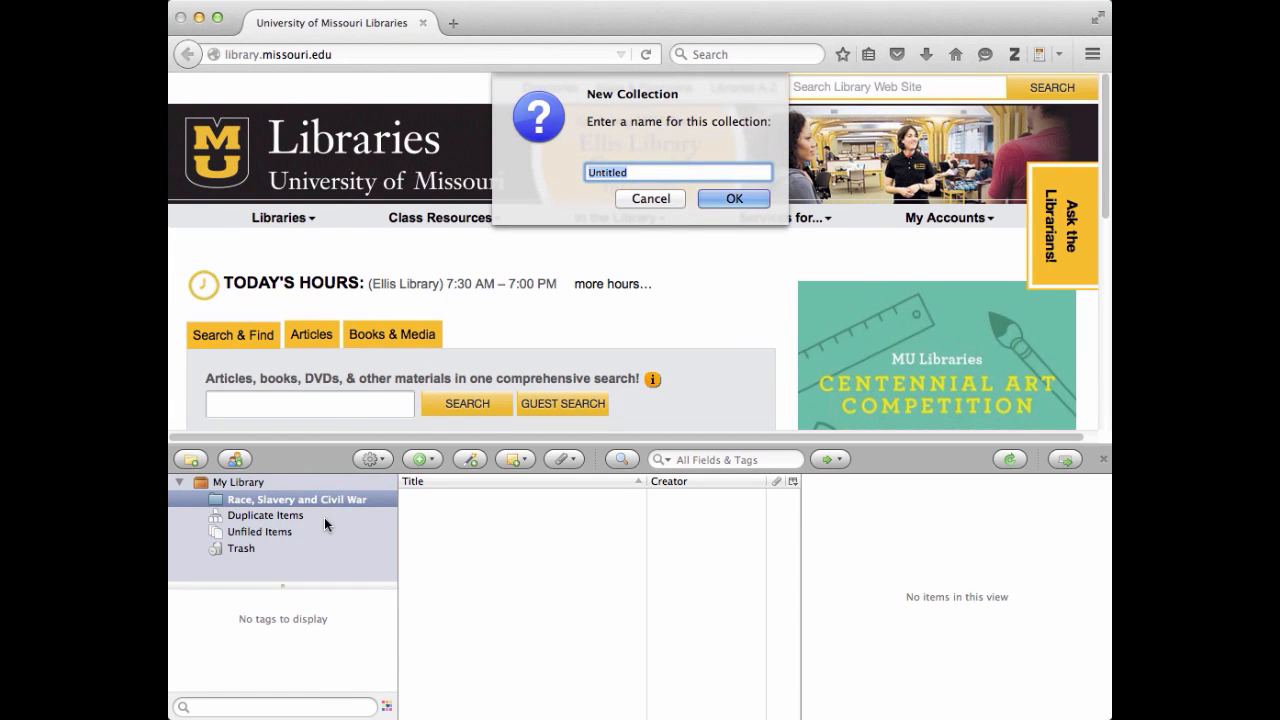
type("Missouri")
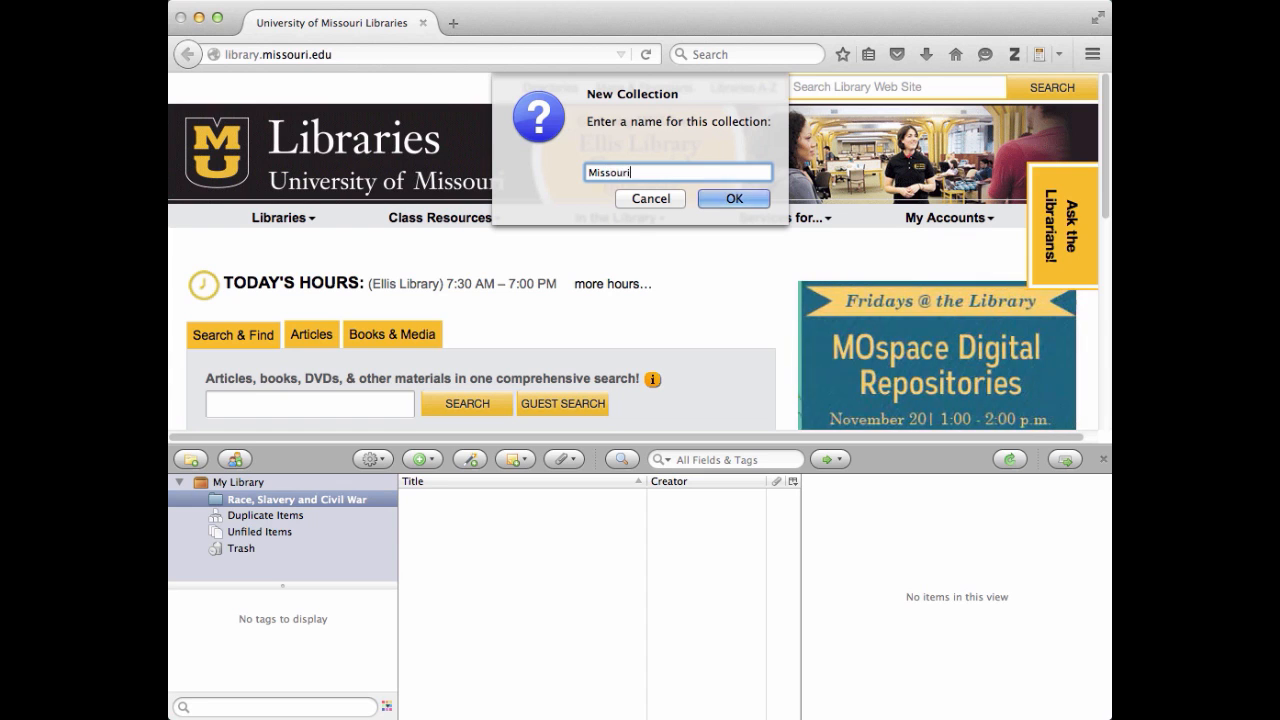
left_click(733, 199)
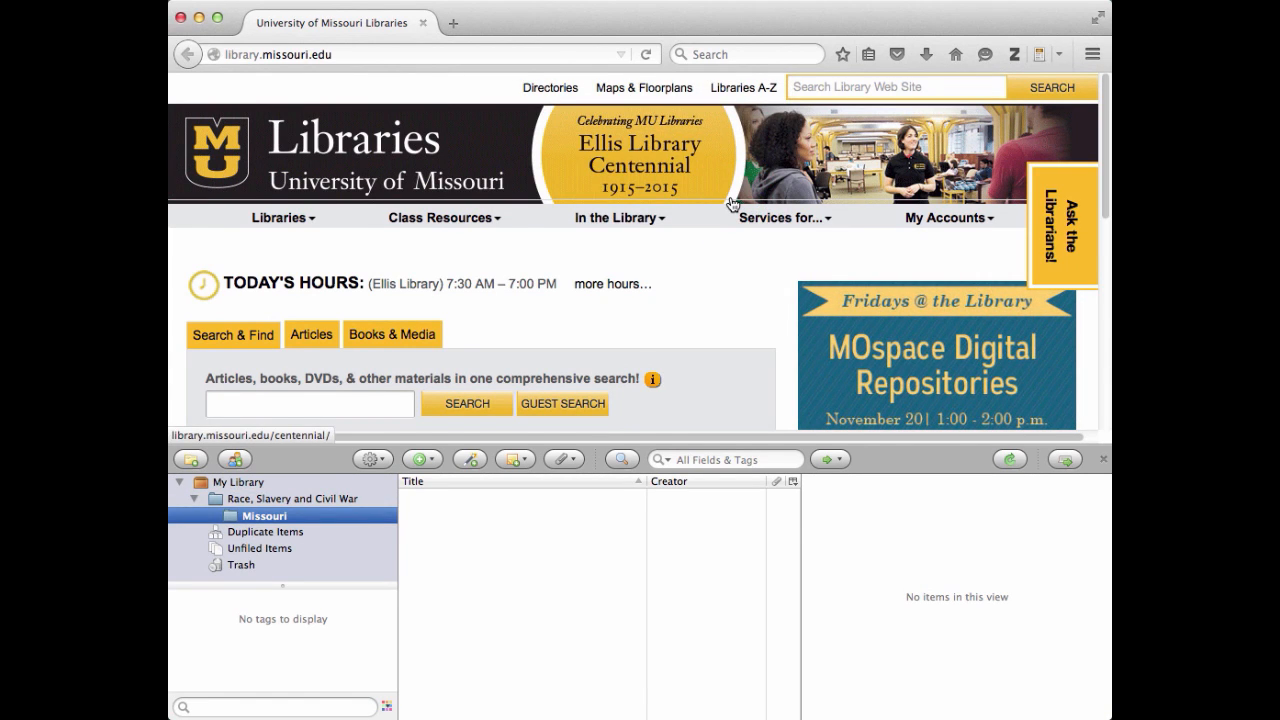
Step: Create another collection directly under My Library and name it "Social Vampires and Sick Puppies"
left_click(252, 484)
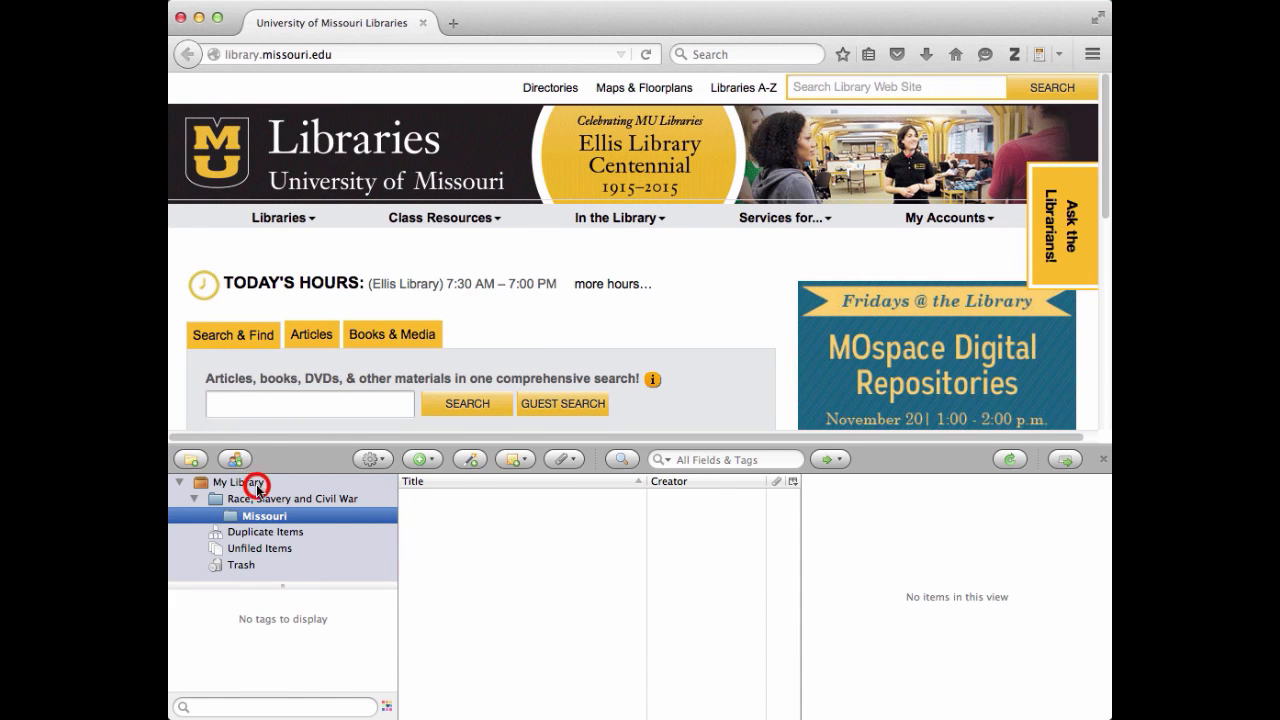
right_click(258, 490)
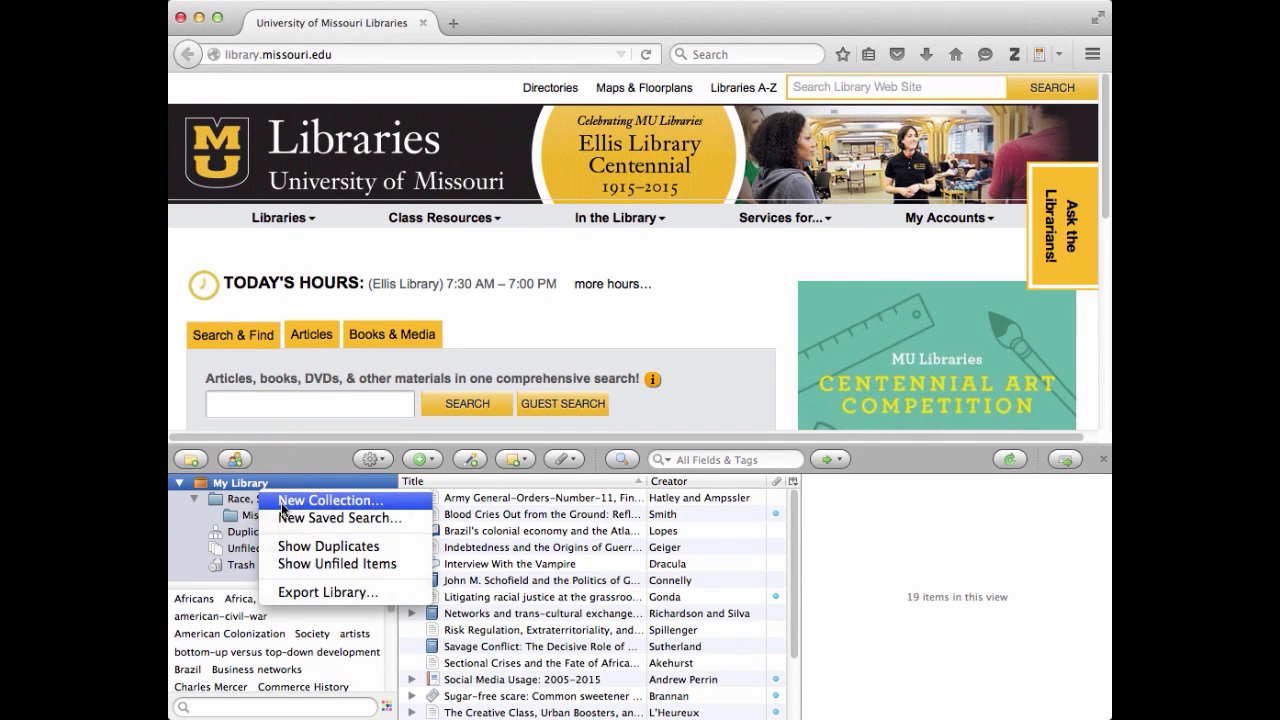
left_click(286, 503)
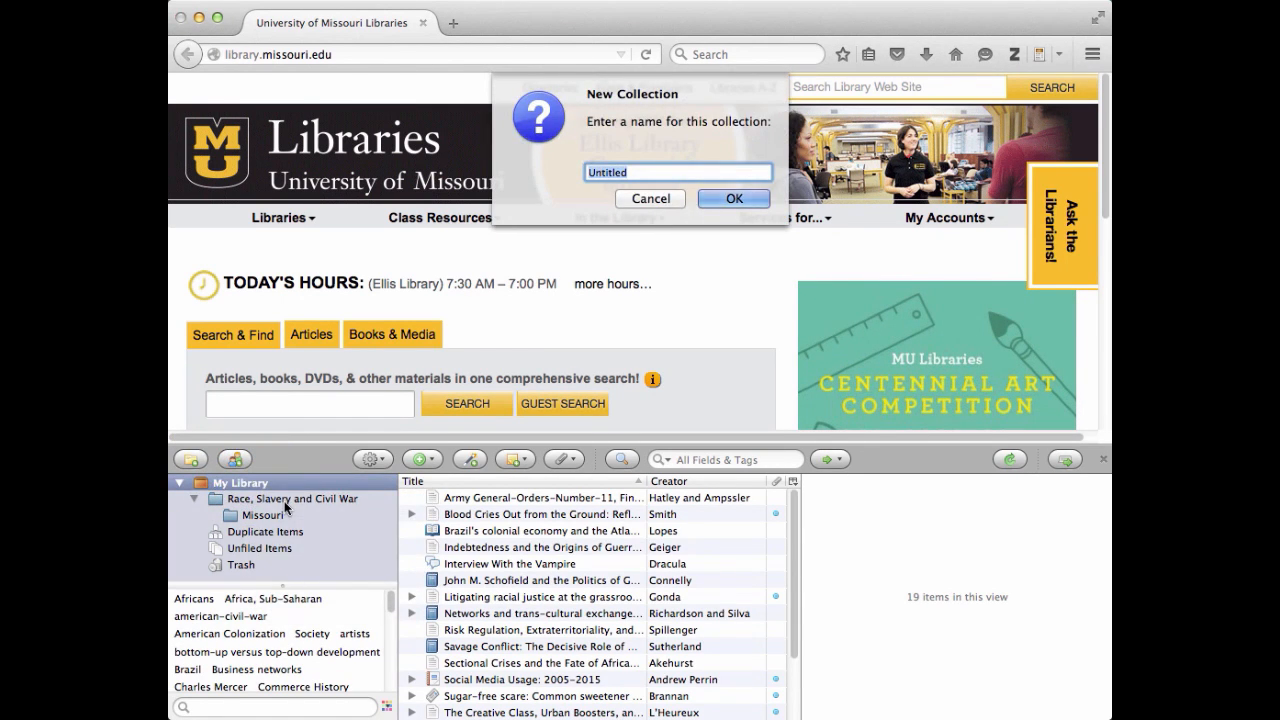
type("Social Vamp")
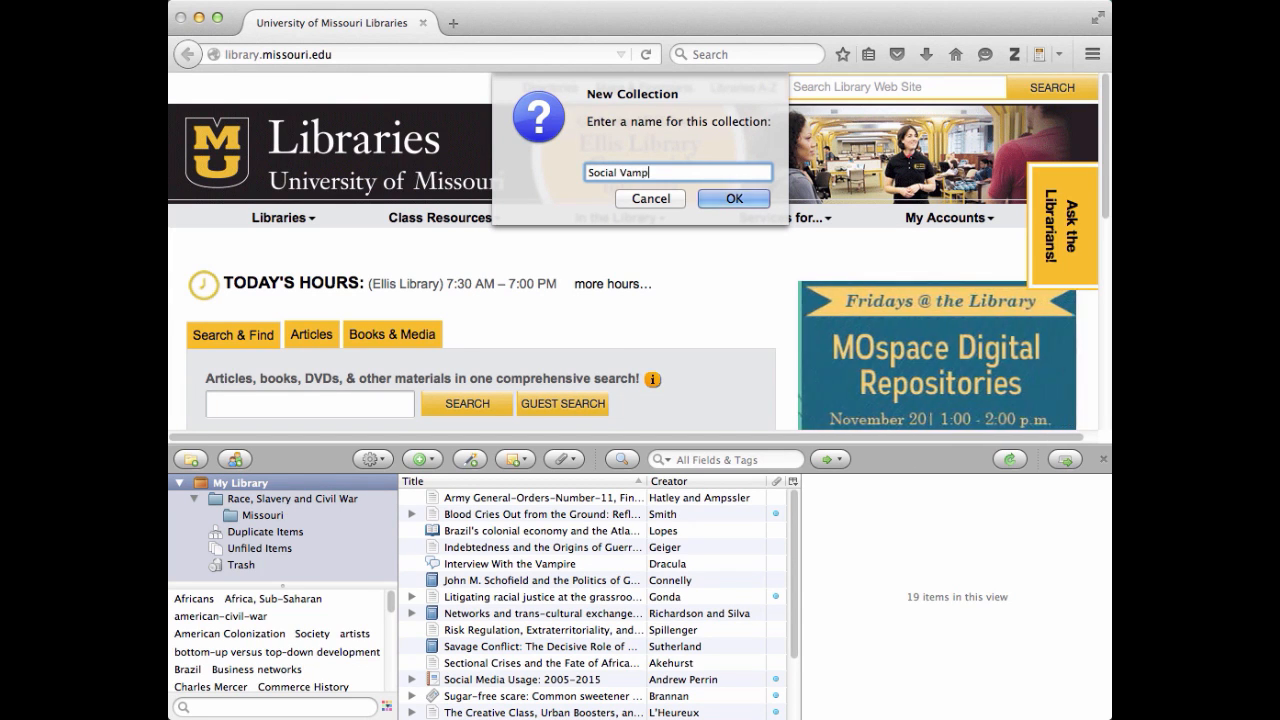
type("ires and Sick ")
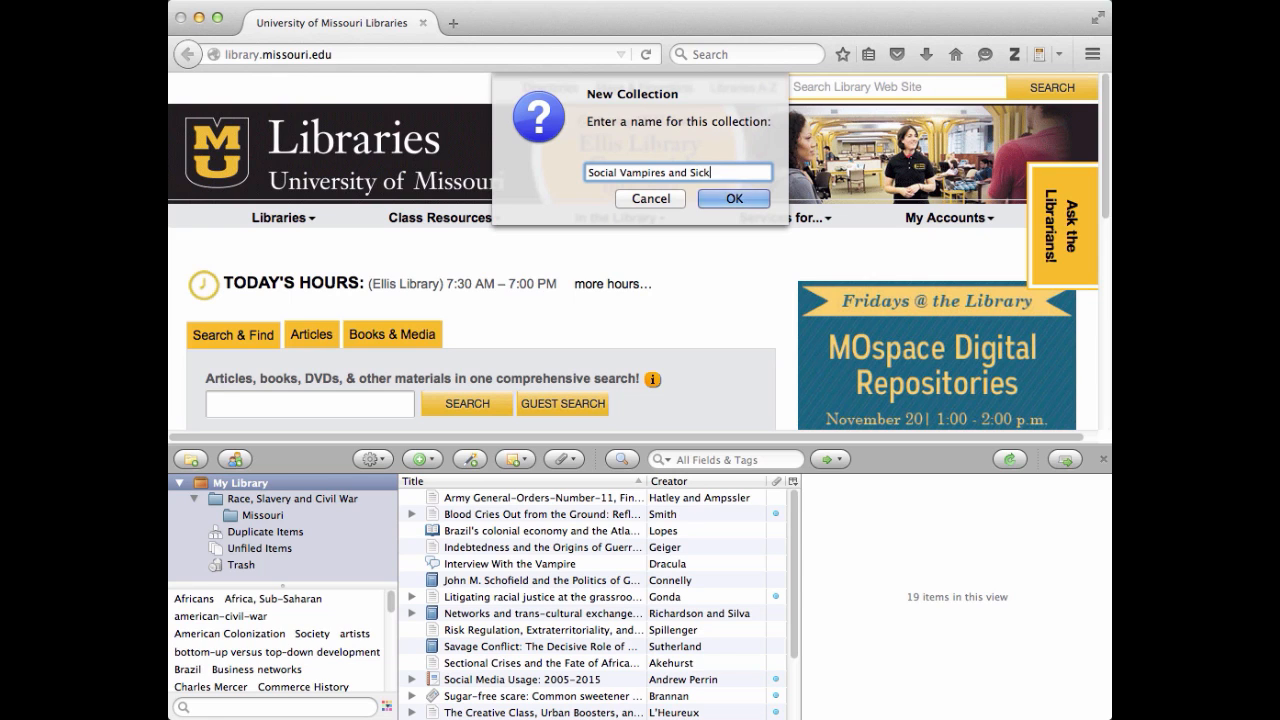
type("Puppies")
key("Return")
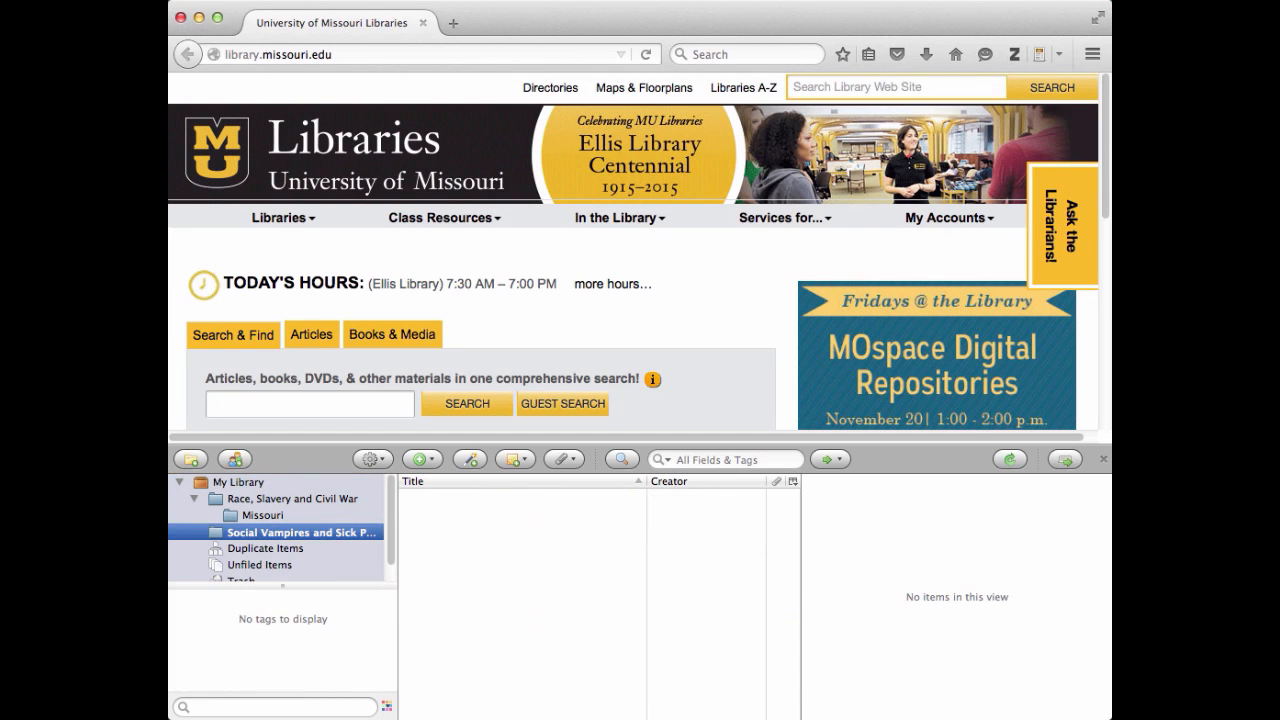
Step: Show all items of My Library and expand the Zotero pane into its own browser tab
left_click(240, 484)
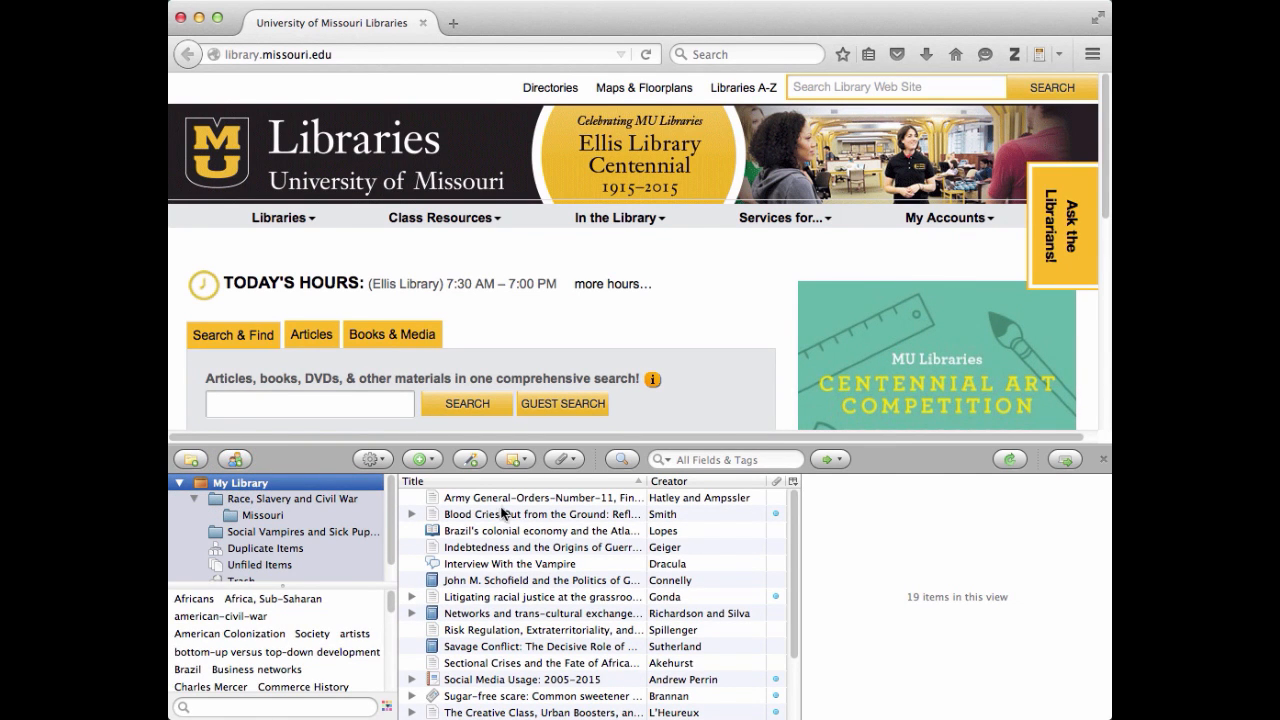
left_click(1064, 463)
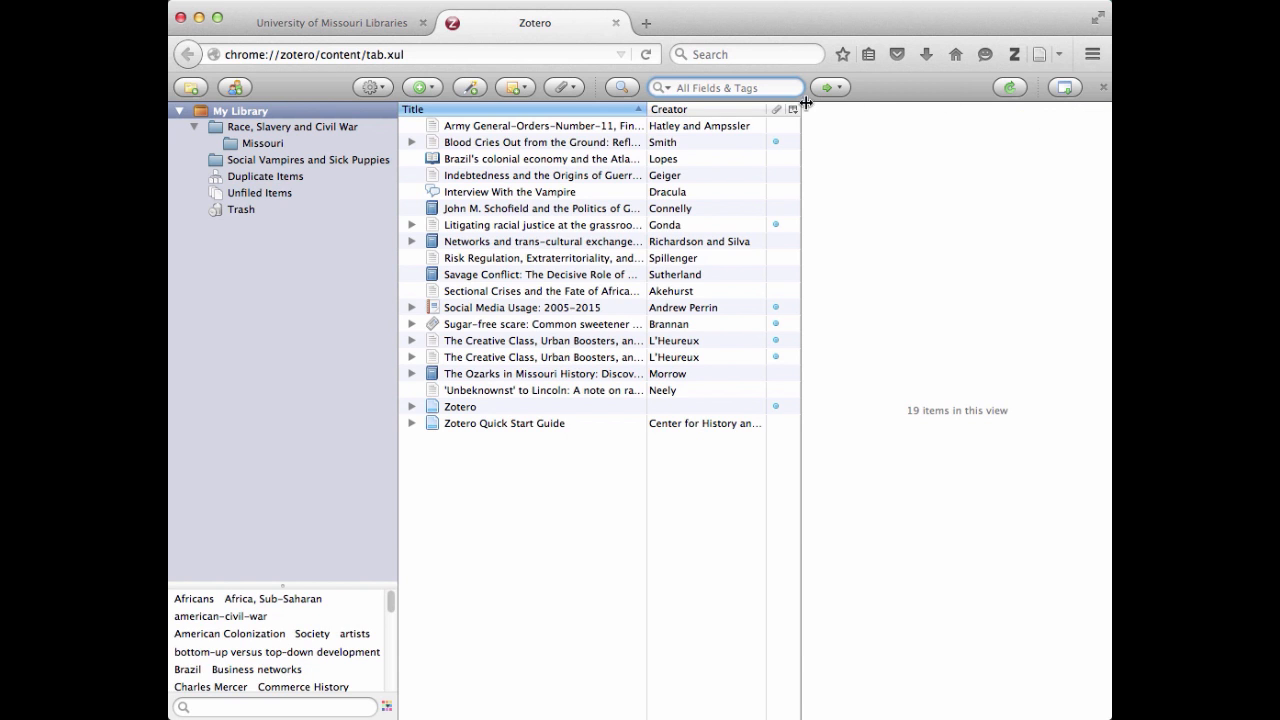
Step: Add all library items except the vampire interview, social media report, sugar-free scare and two Zotero entries to the Race, Slavery and Civil War collection
left_click(548, 126)
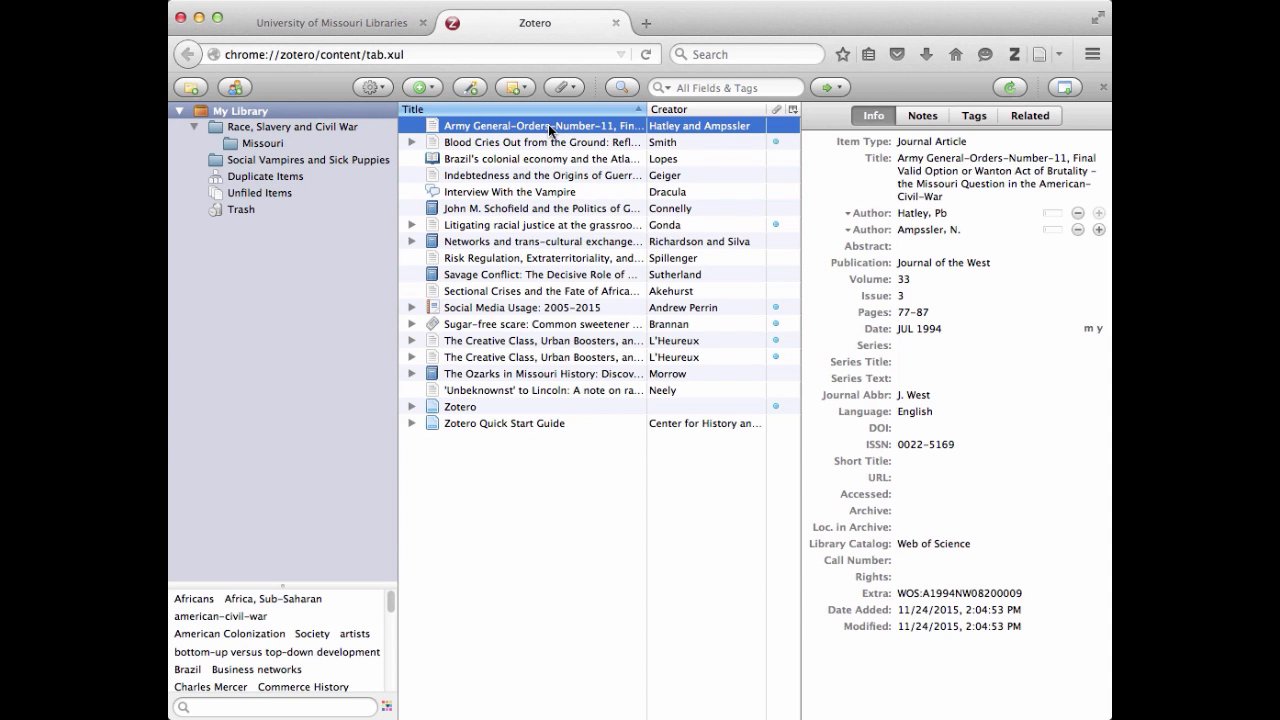
left_click(553, 157, "shift")
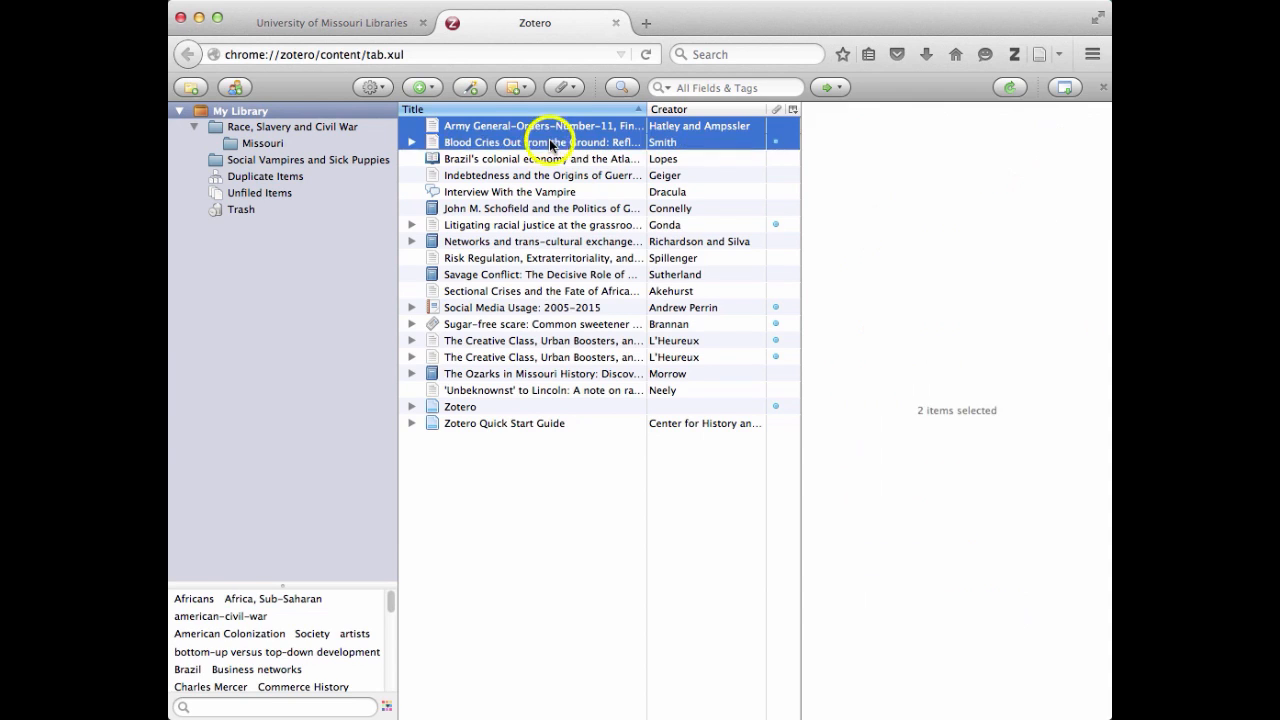
left_click(558, 175, "super")
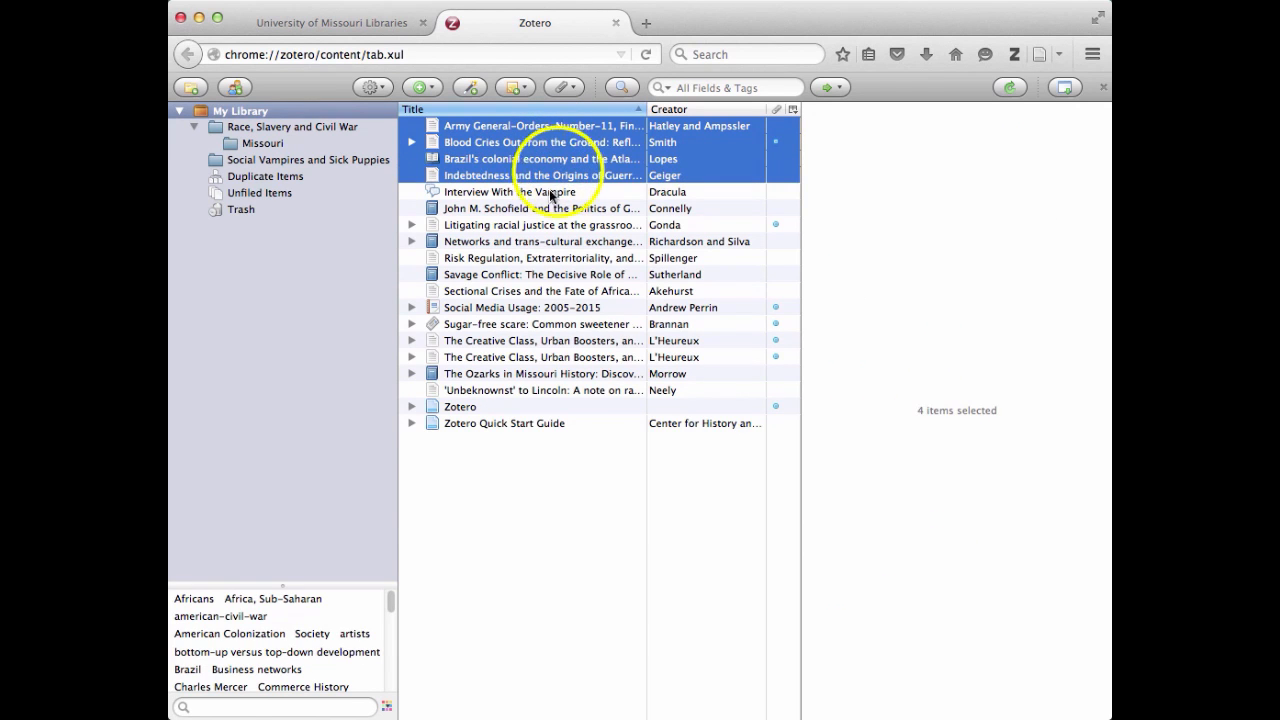
left_click(537, 208, "super")
left_click(534, 225, "super")
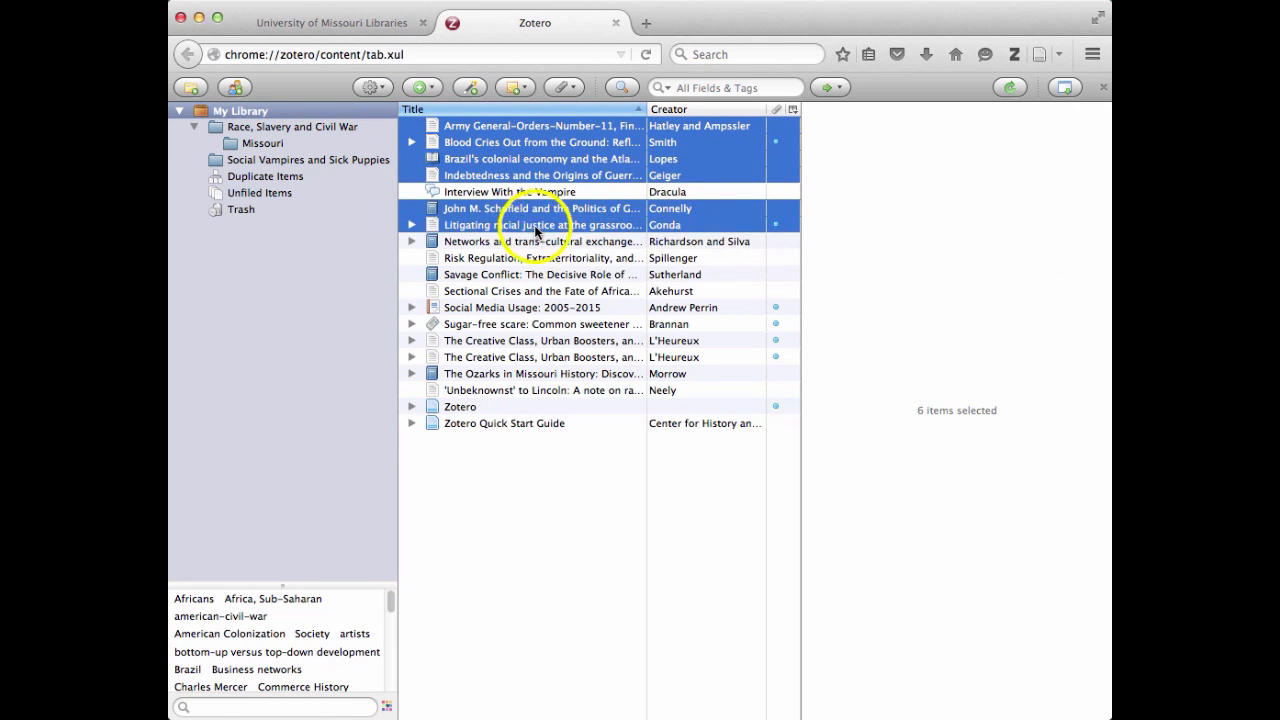
left_click(541, 244, "super")
left_click(538, 258, "super")
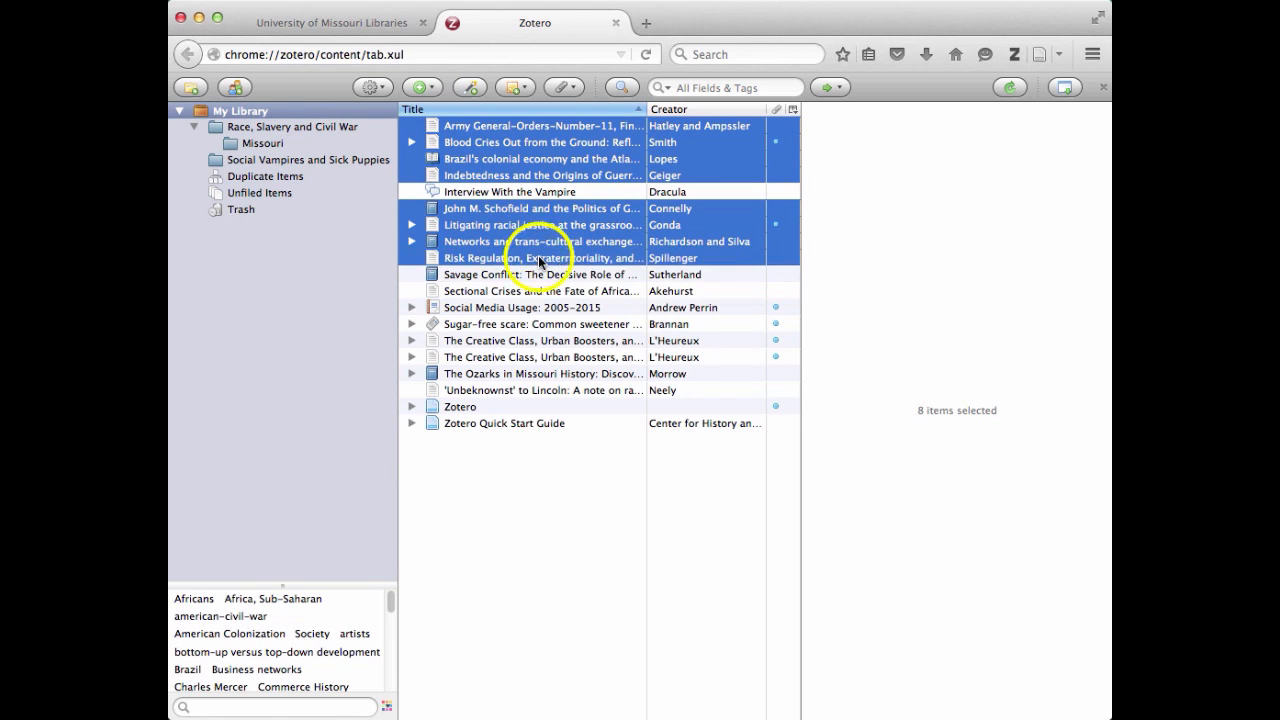
left_click(530, 277, "super")
left_click(527, 289, "super")
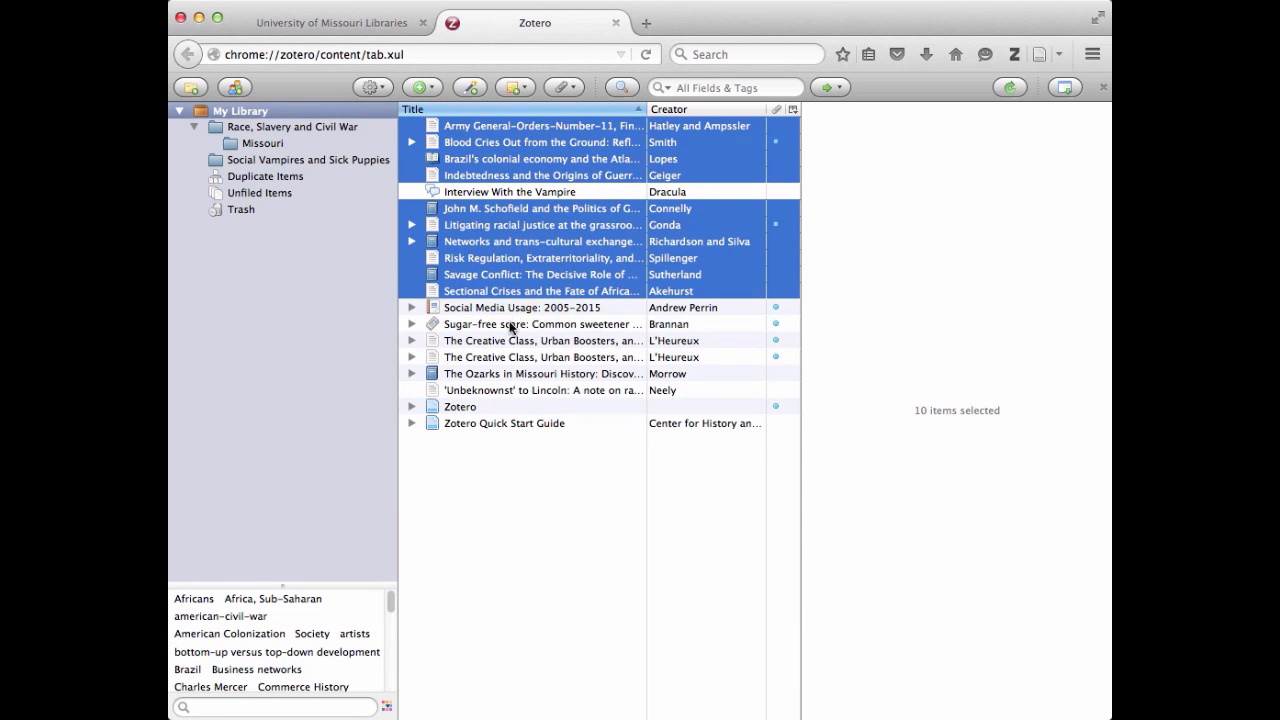
left_click(510, 325, "super")
left_click(511, 327, "super")
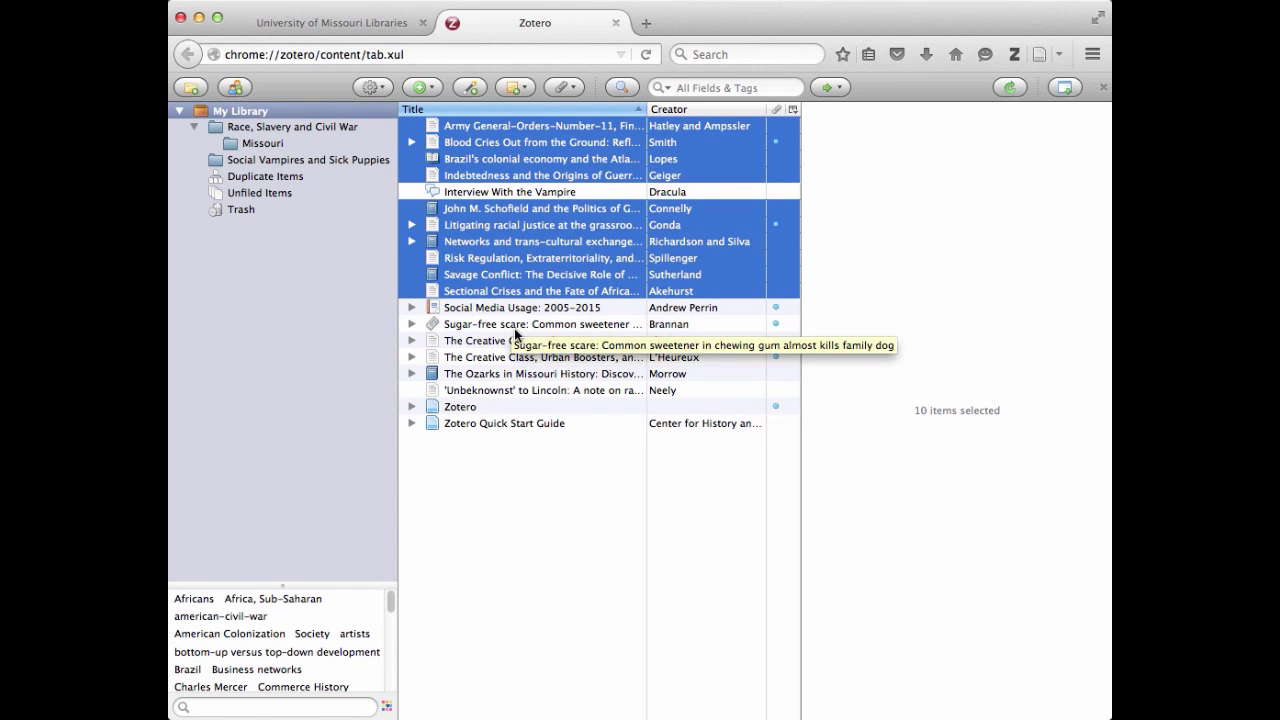
left_click(519, 341, "super")
left_click(521, 357, "super")
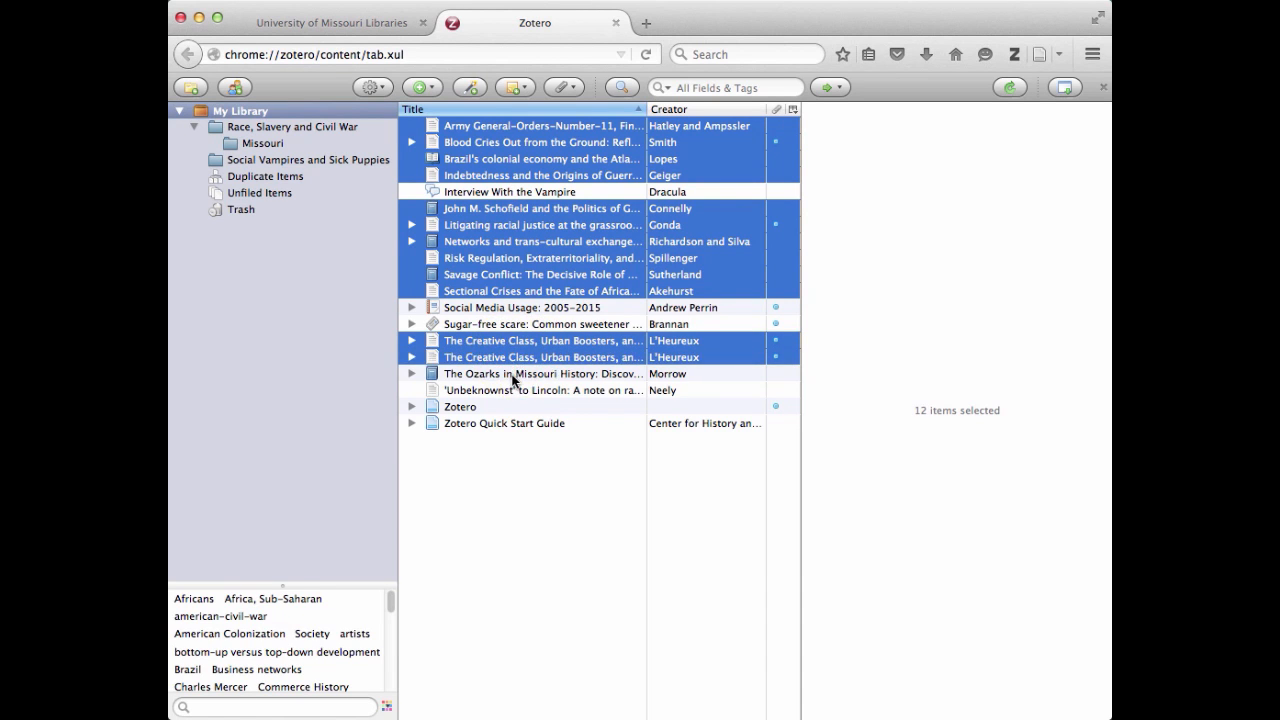
left_click(514, 374, "super")
left_click(515, 389, "super")
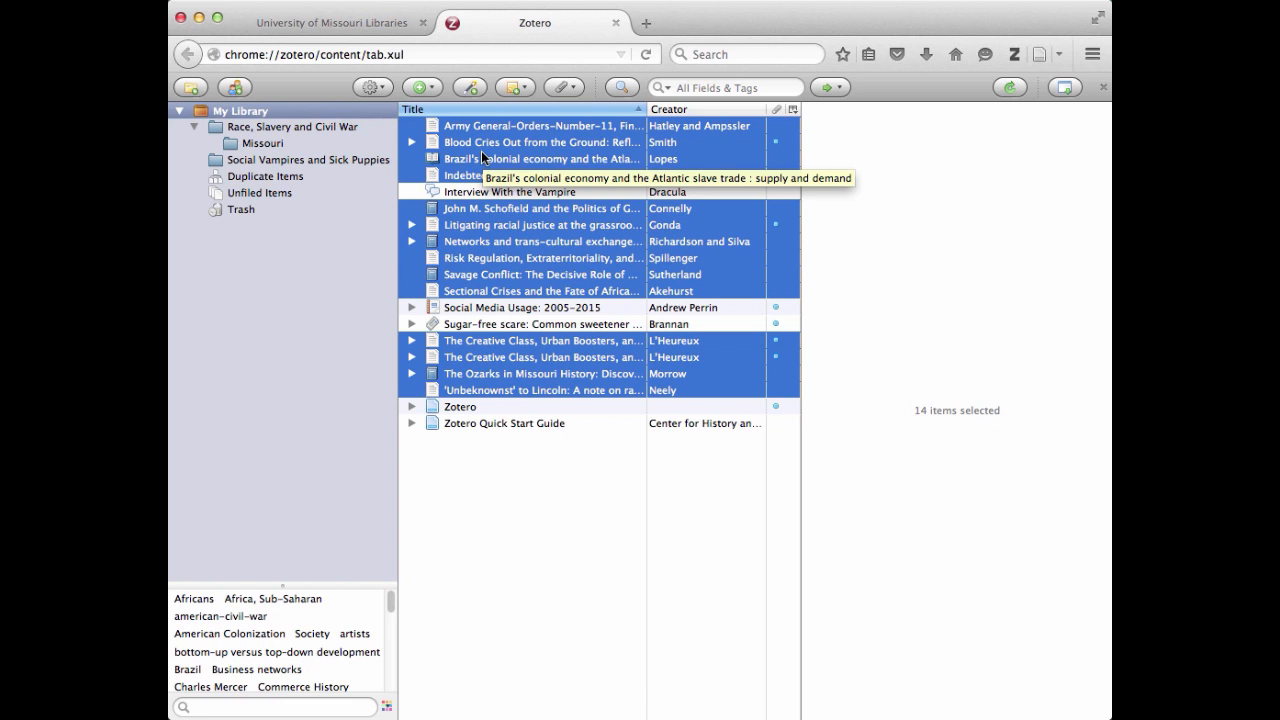
left_click_drag(481, 151, 463, 150)
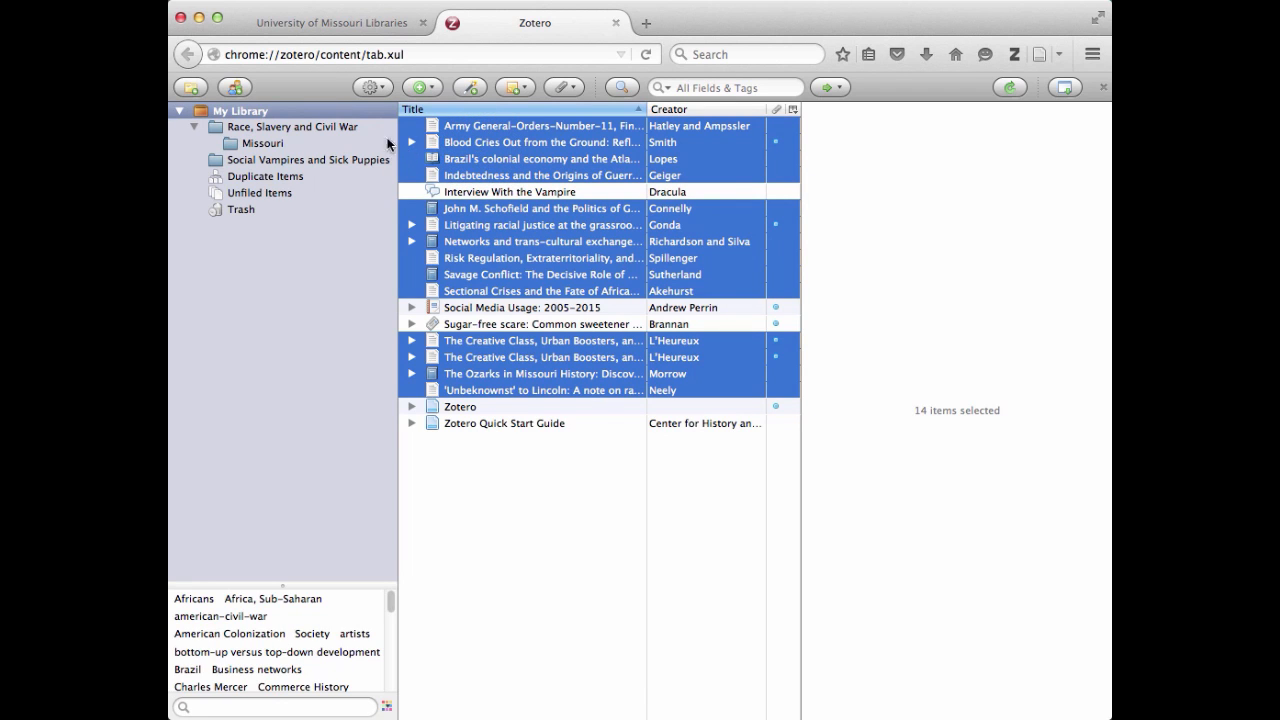
left_click_drag(348, 128, 320, 126)
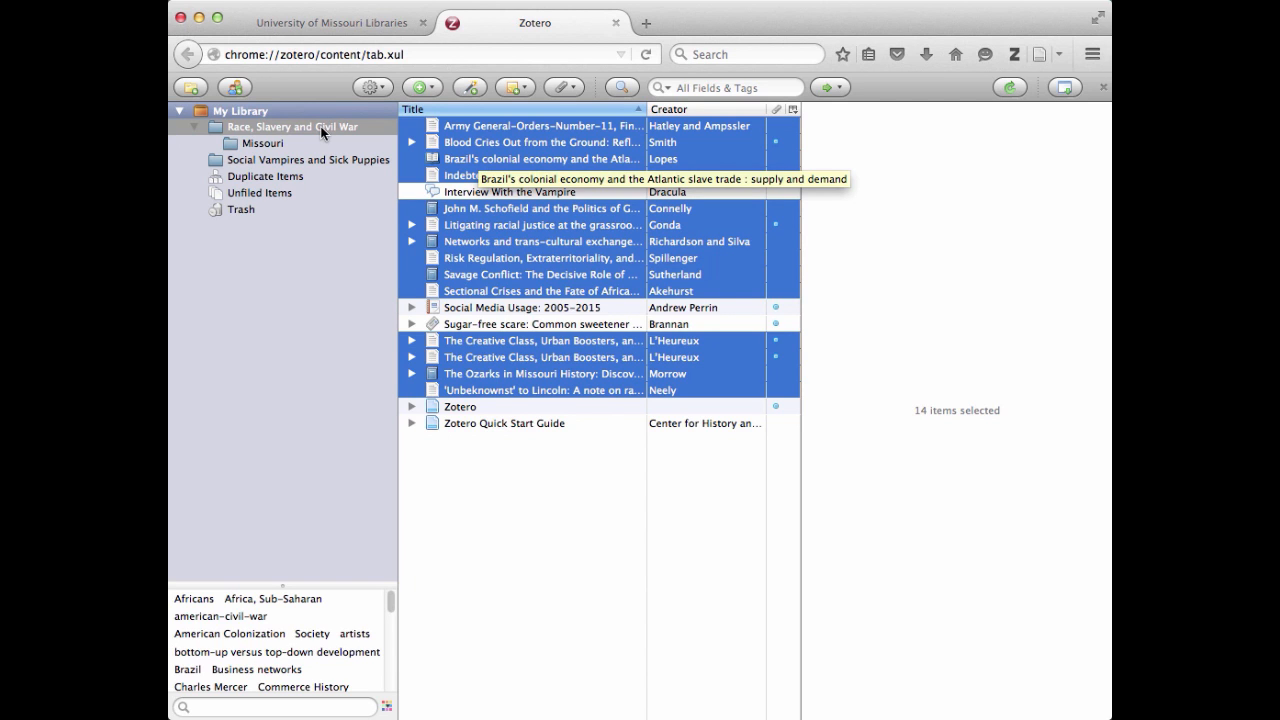
Step: Compare the items listed in the Race, Slavery and Civil War collection with those in My Library
left_click(322, 130)
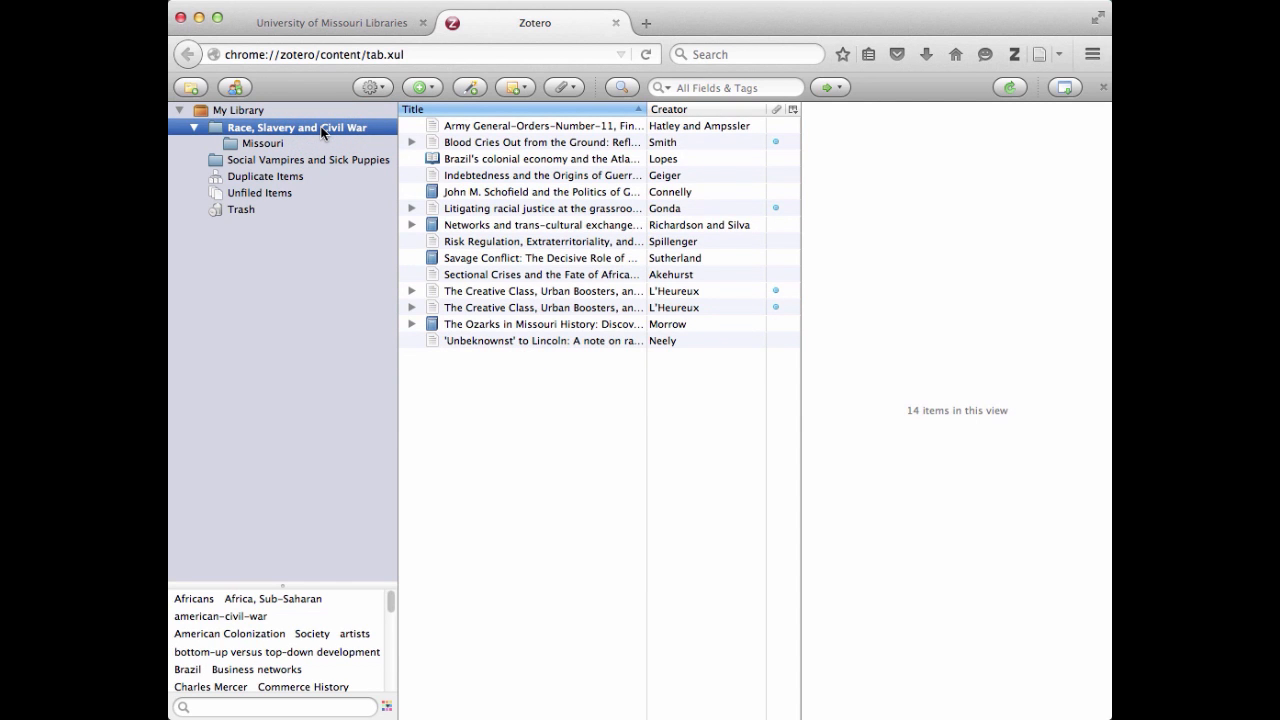
left_click(238, 110)
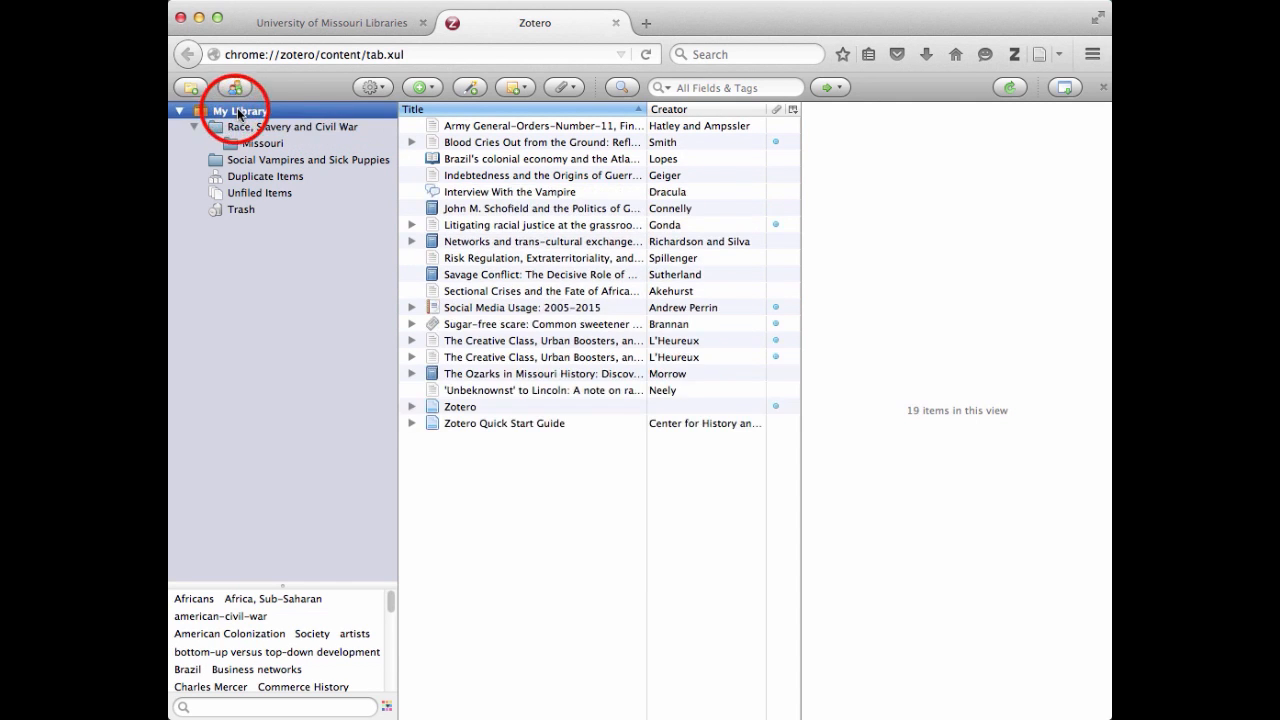
left_click(313, 127)
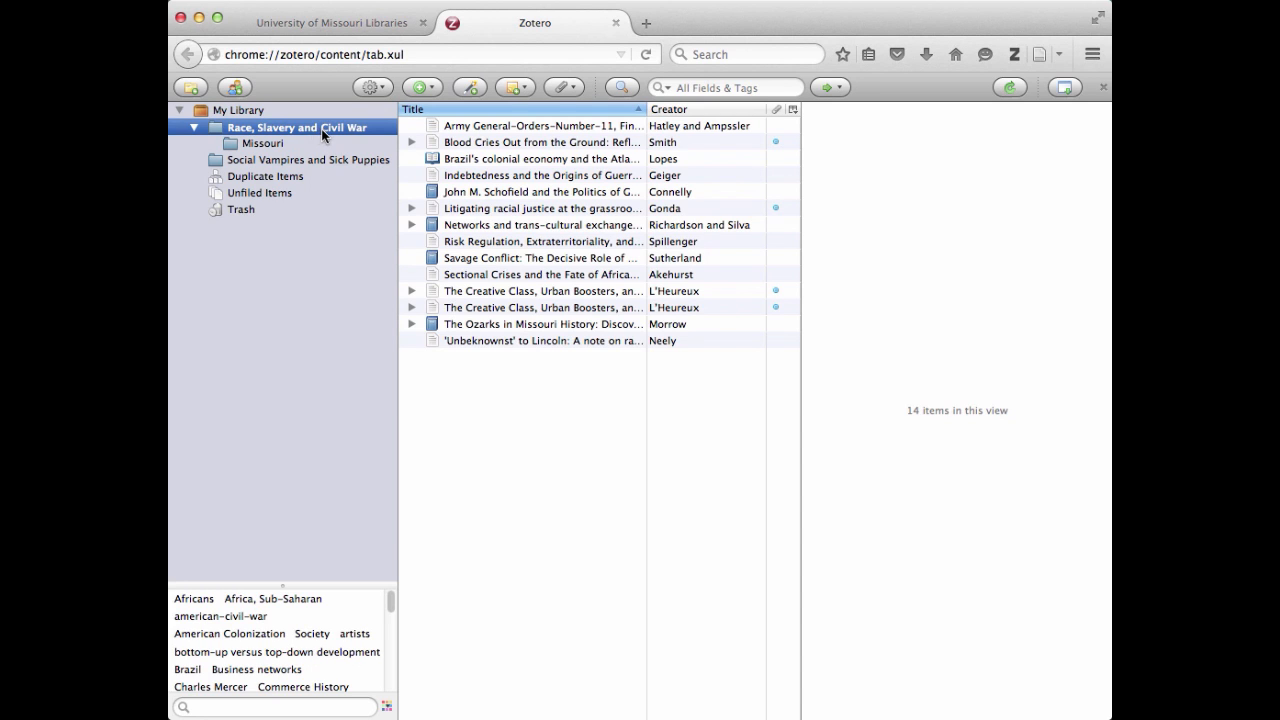
Step: Add all Race, Slavery and Civil War items except the Brazil's colonial economy, Networks and Risk Regulation entries to the Missouri subcollection
left_click(478, 130)
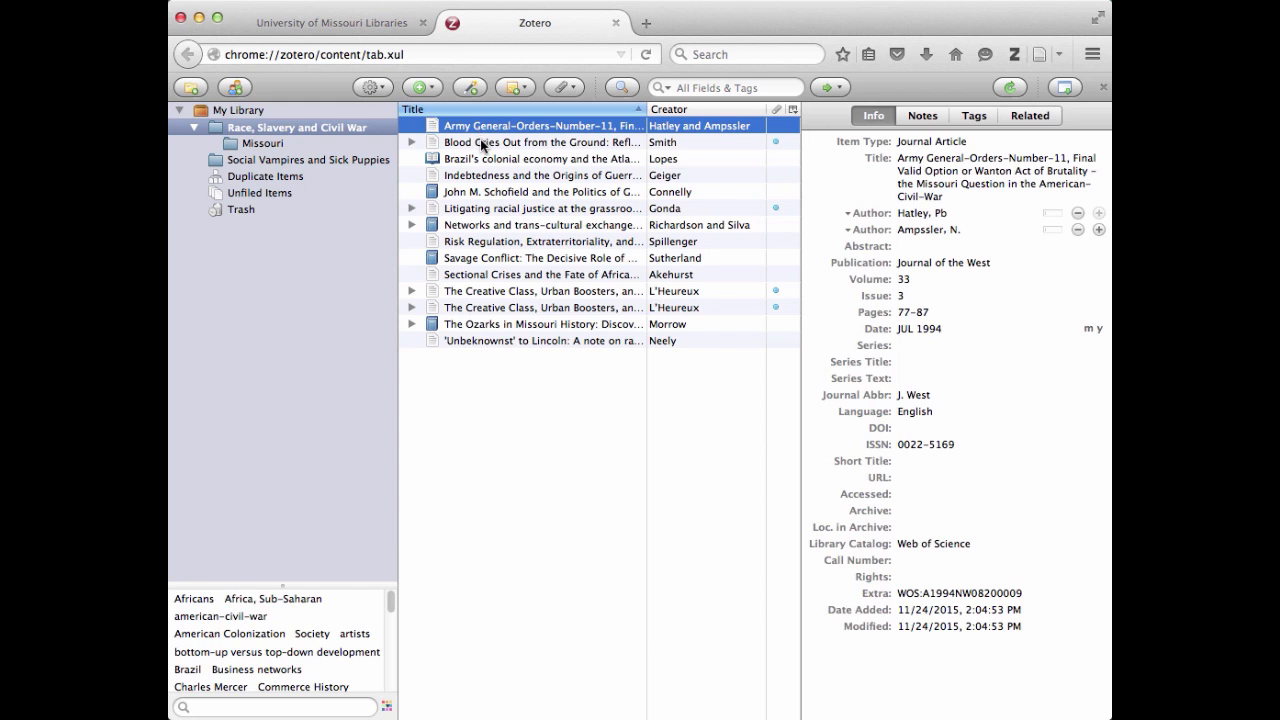
left_click(481, 142, "shift")
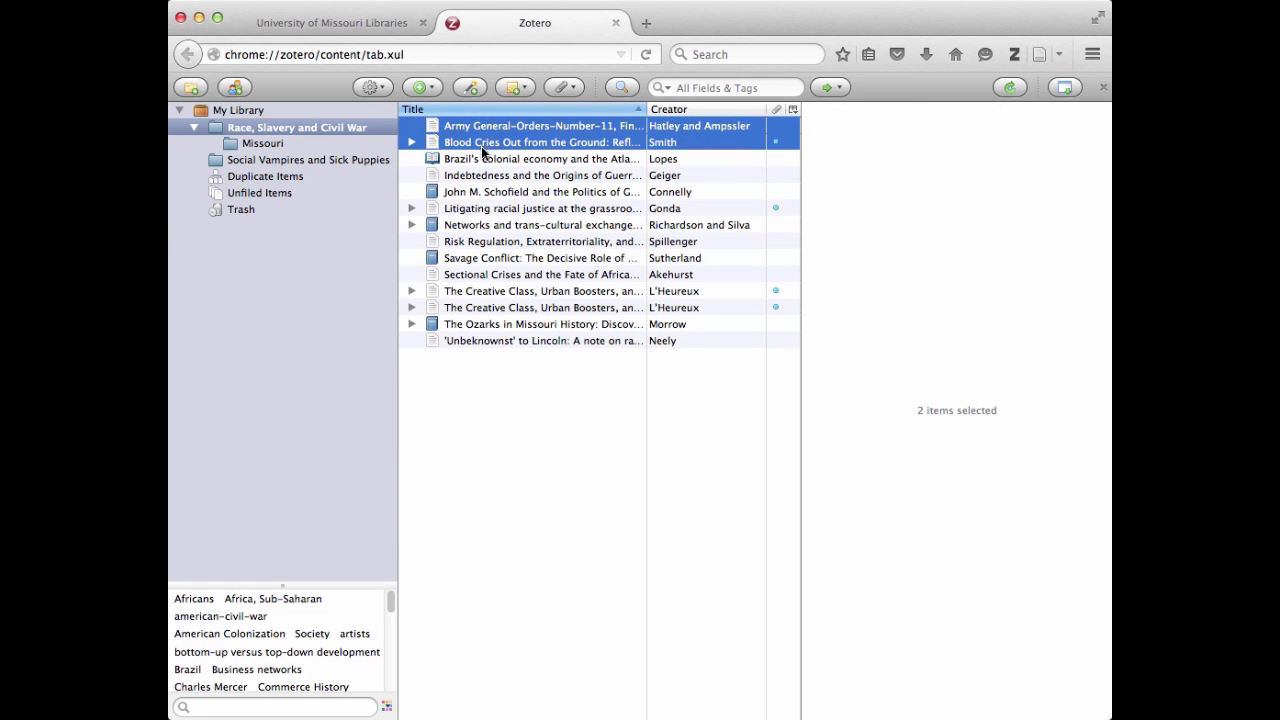
left_click(483, 173, "super")
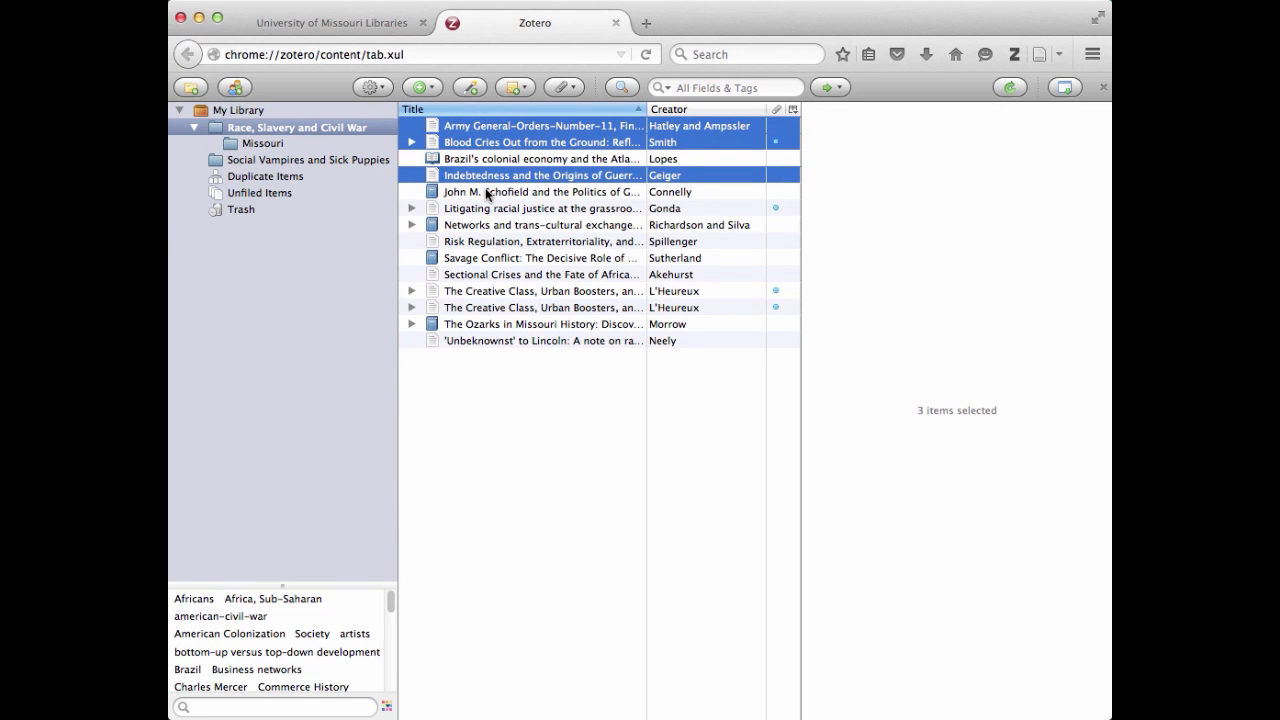
left_click(486, 191, "super")
left_click(490, 207, "super")
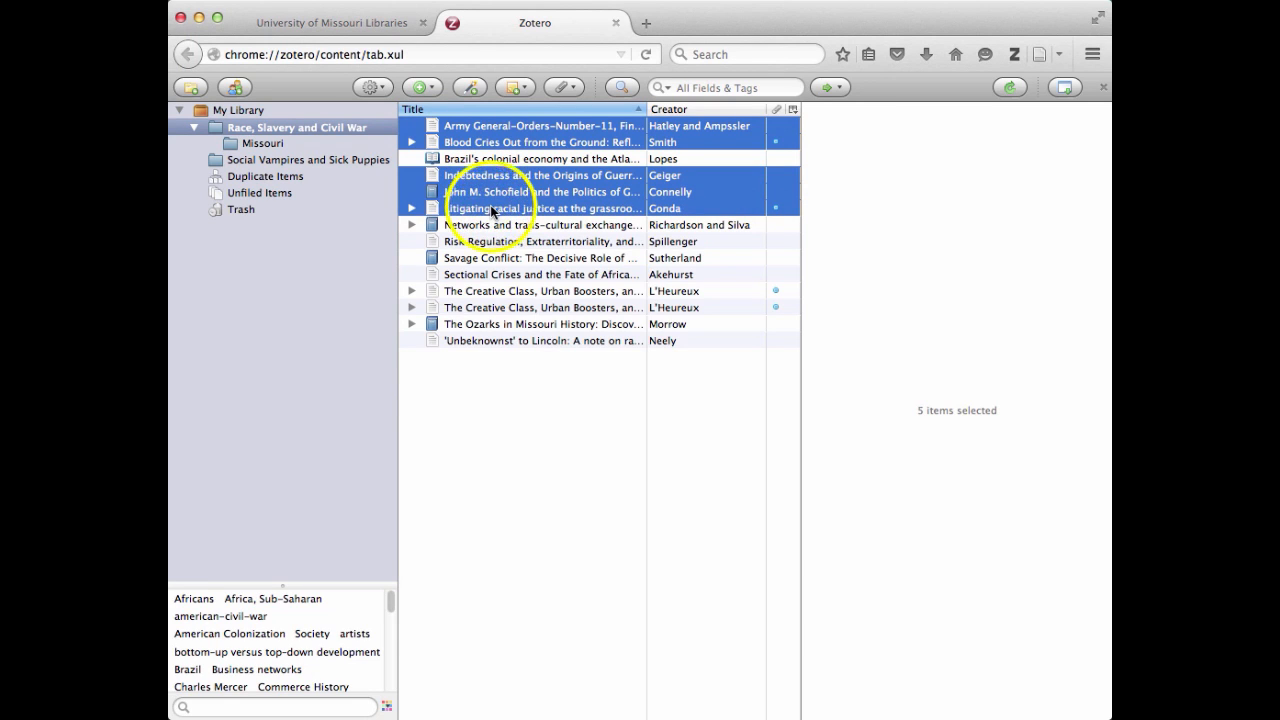
left_click(481, 259, "super")
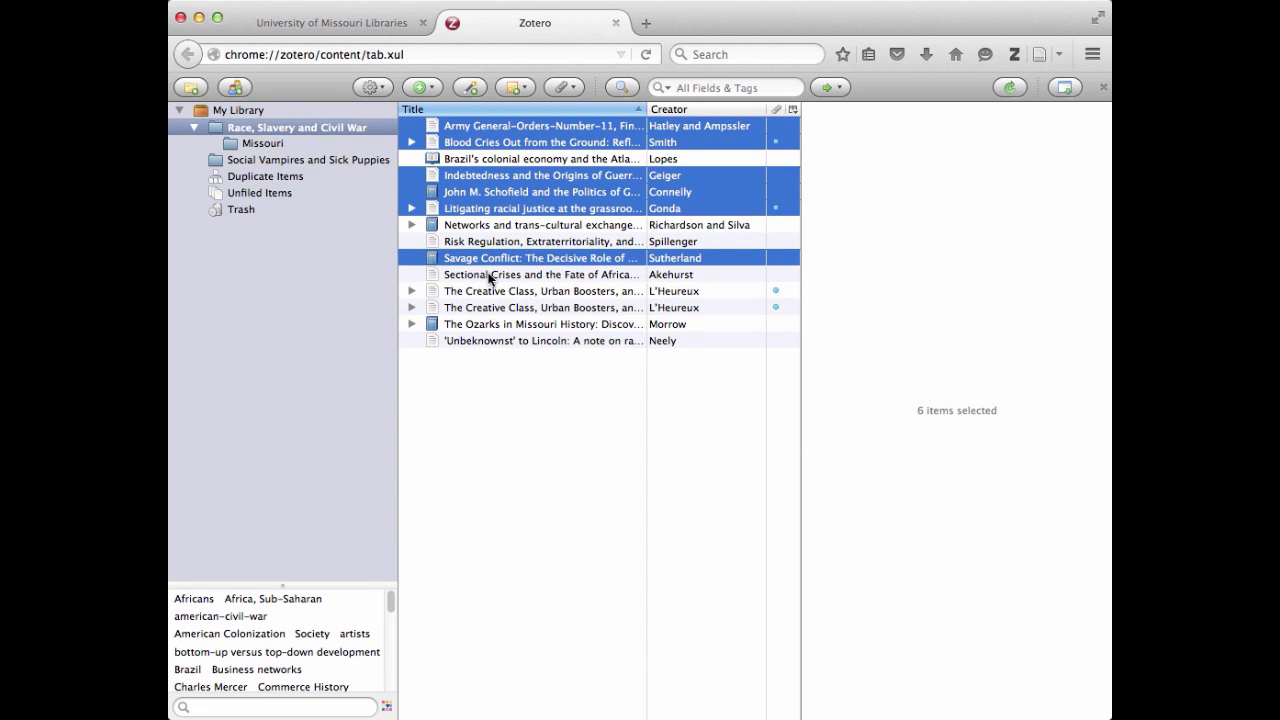
left_click(489, 276, "super")
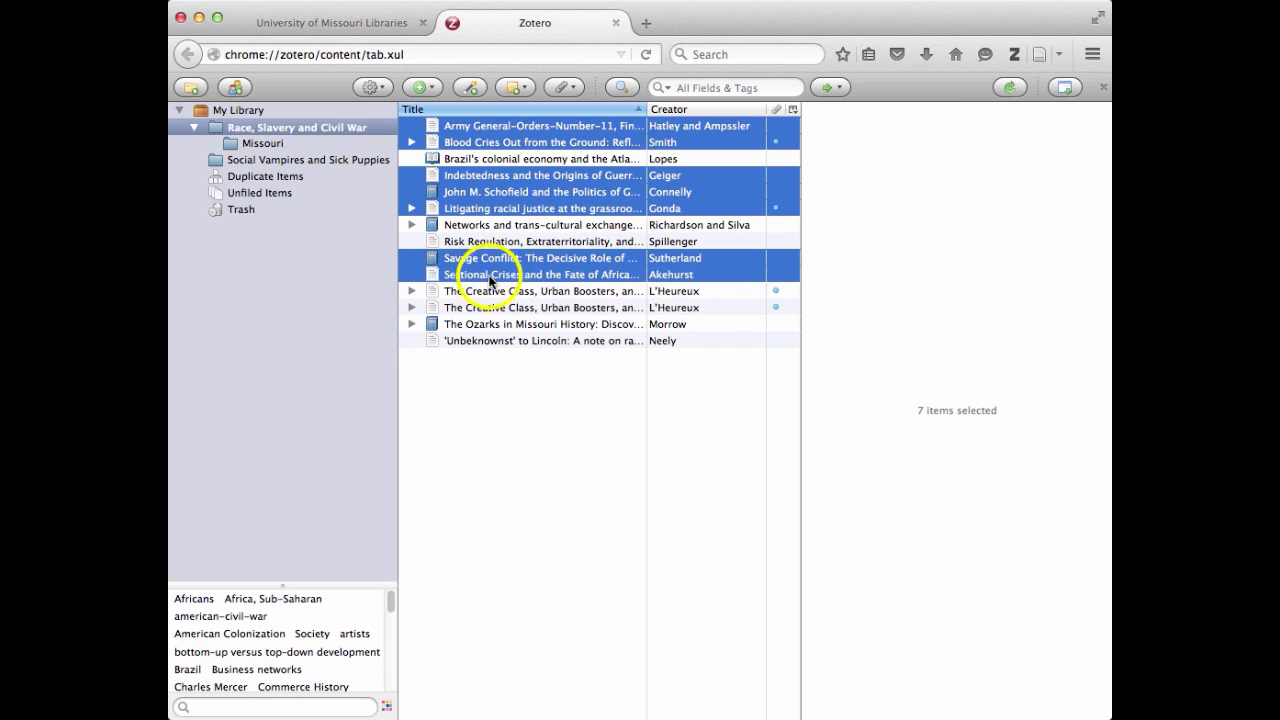
left_click(491, 289, "super")
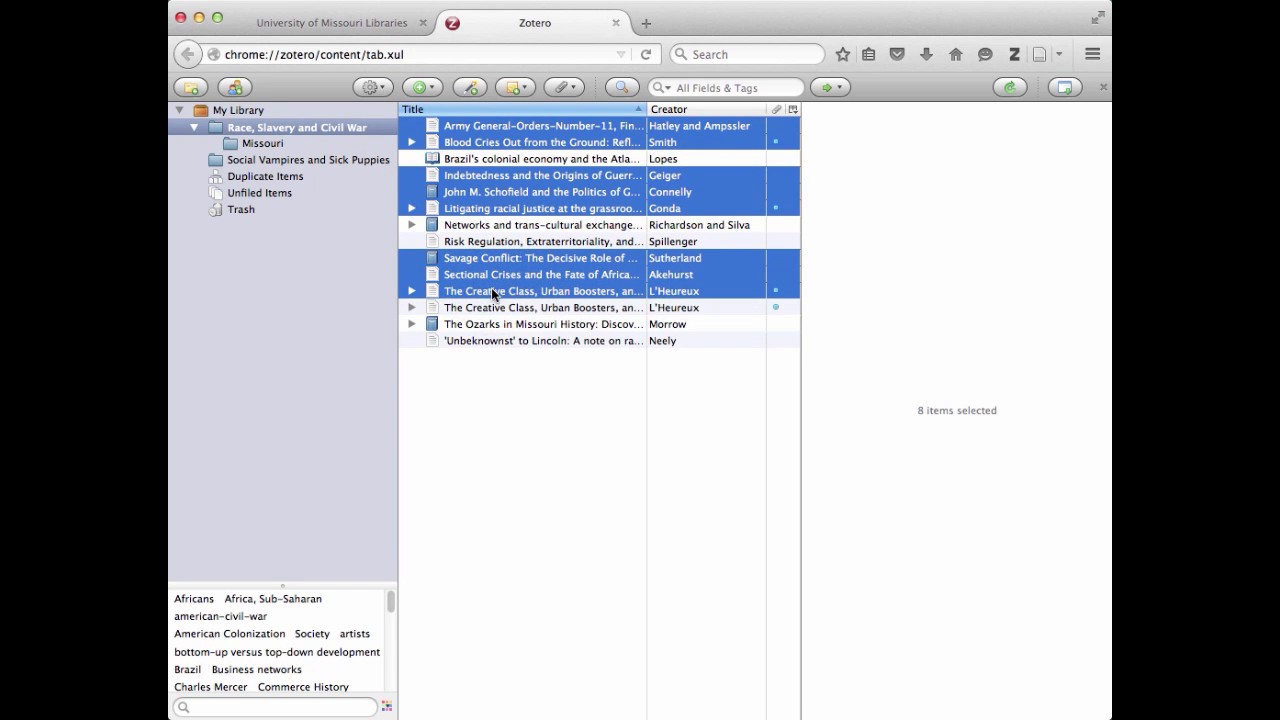
left_click(494, 304, "super")
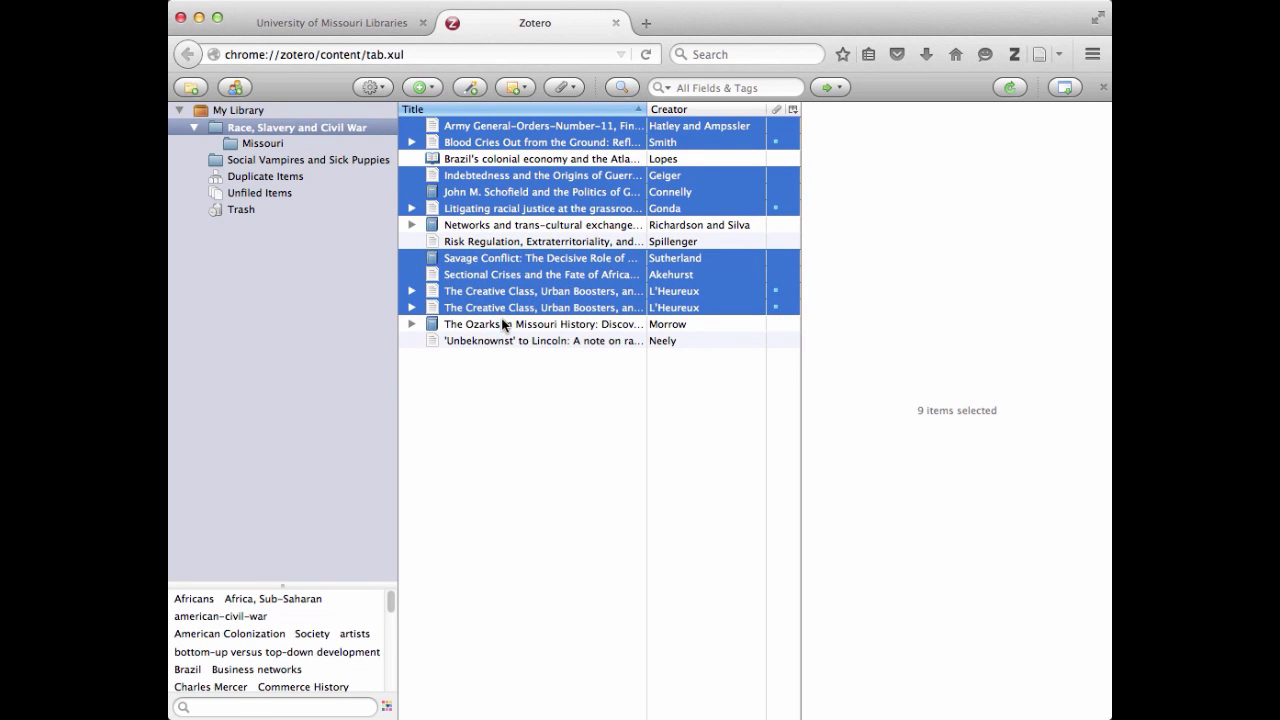
left_click(503, 322, "super")
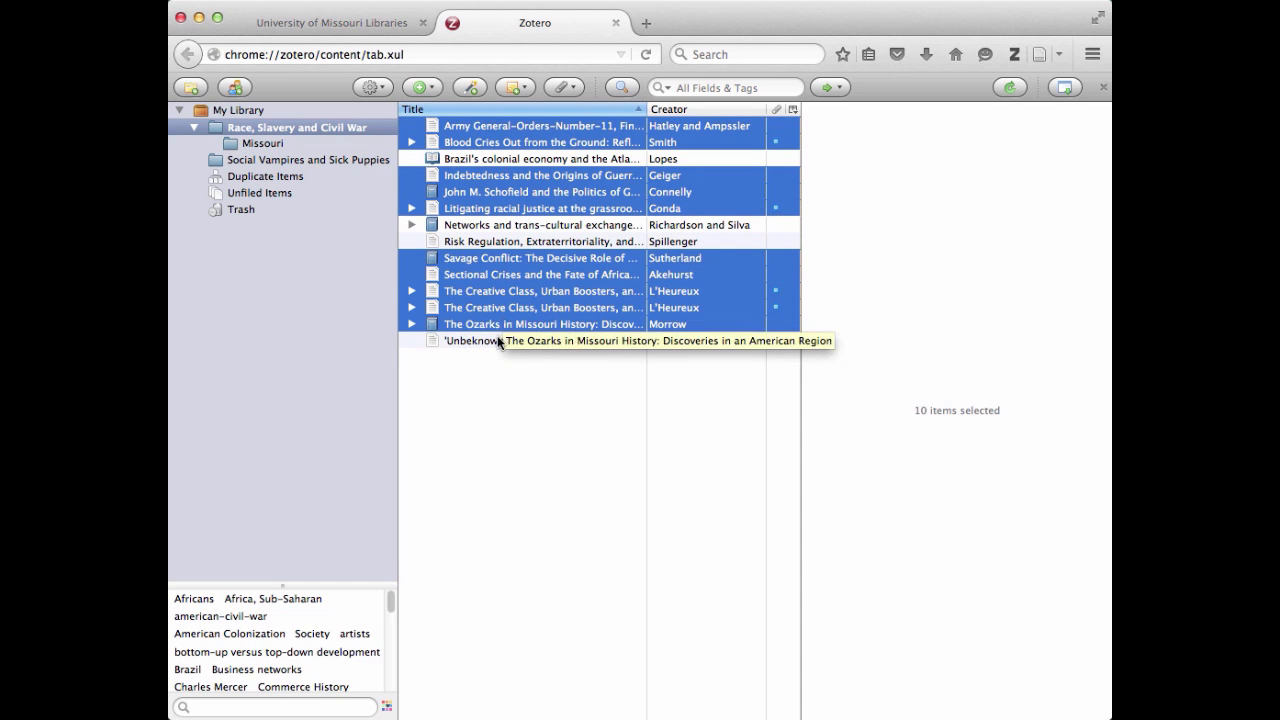
left_click(496, 340, "super")
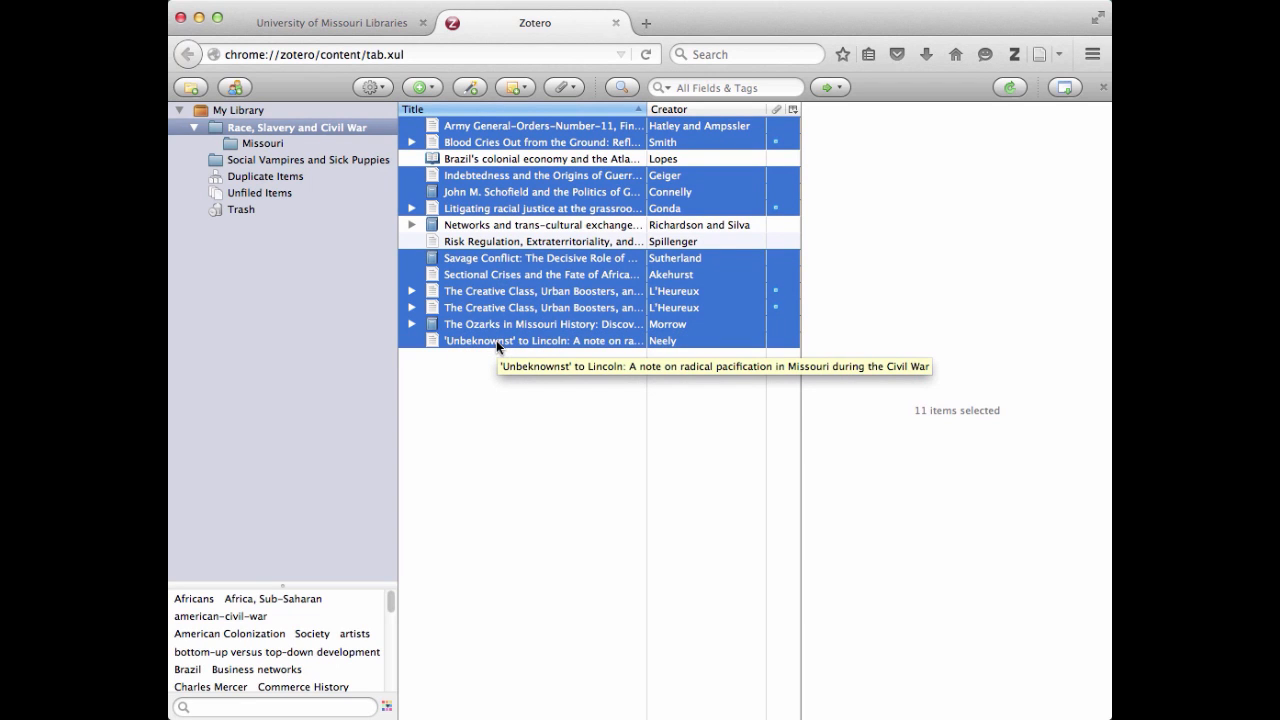
left_click_drag(411, 271, 258, 142)
left_click(278, 129)
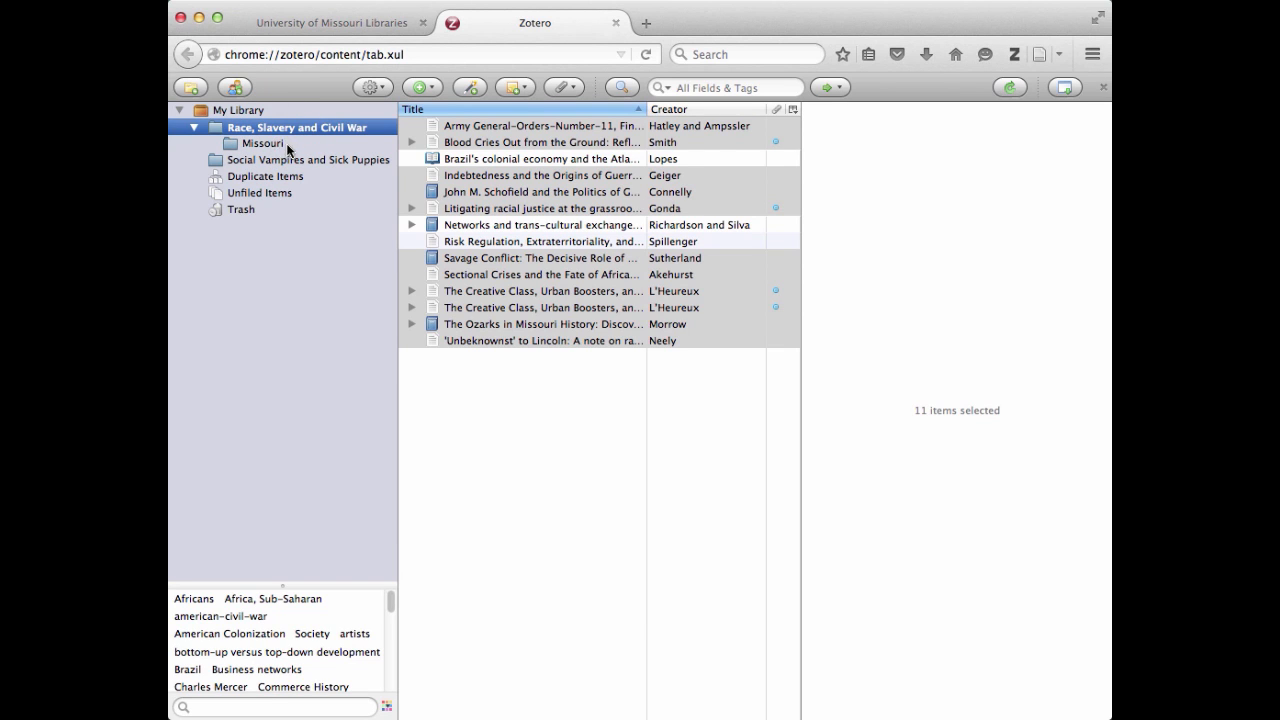
left_click(276, 146)
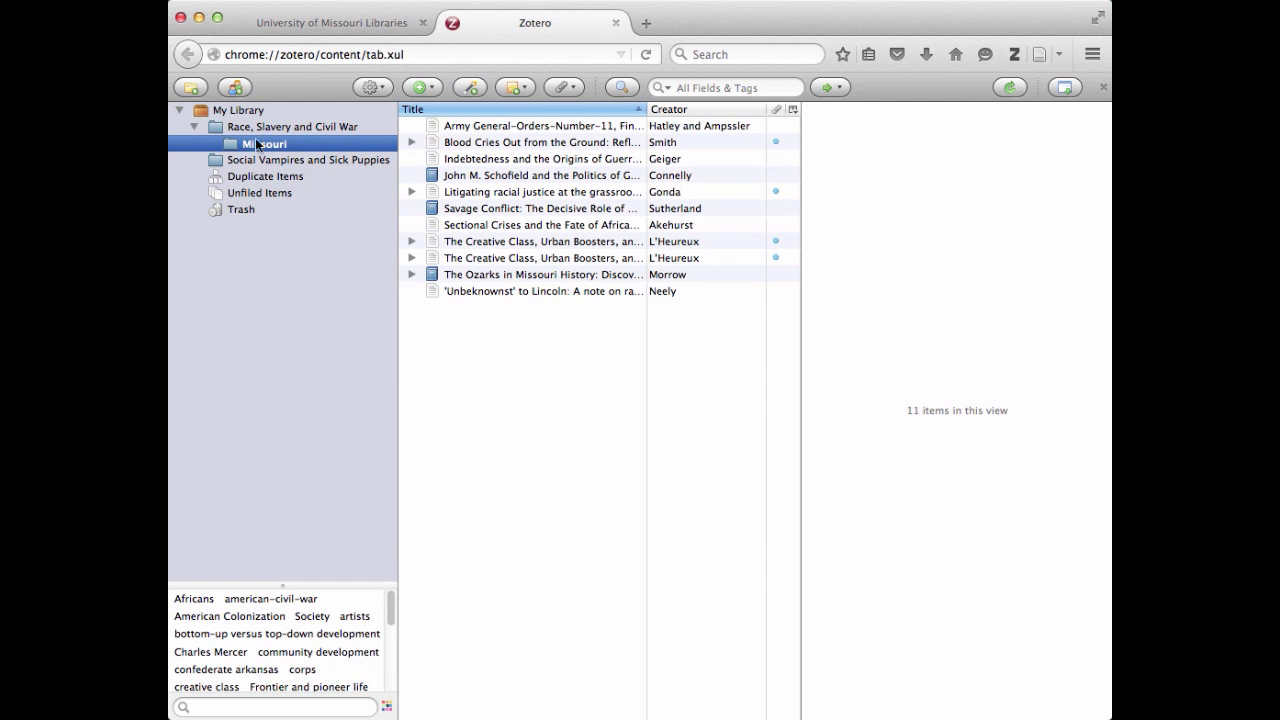
Step: Add all unfiled items, from Interview With the Vampire through Zotero Quick Start Guide, to the Social Vampires and Sick Puppies collection
left_click(244, 111)
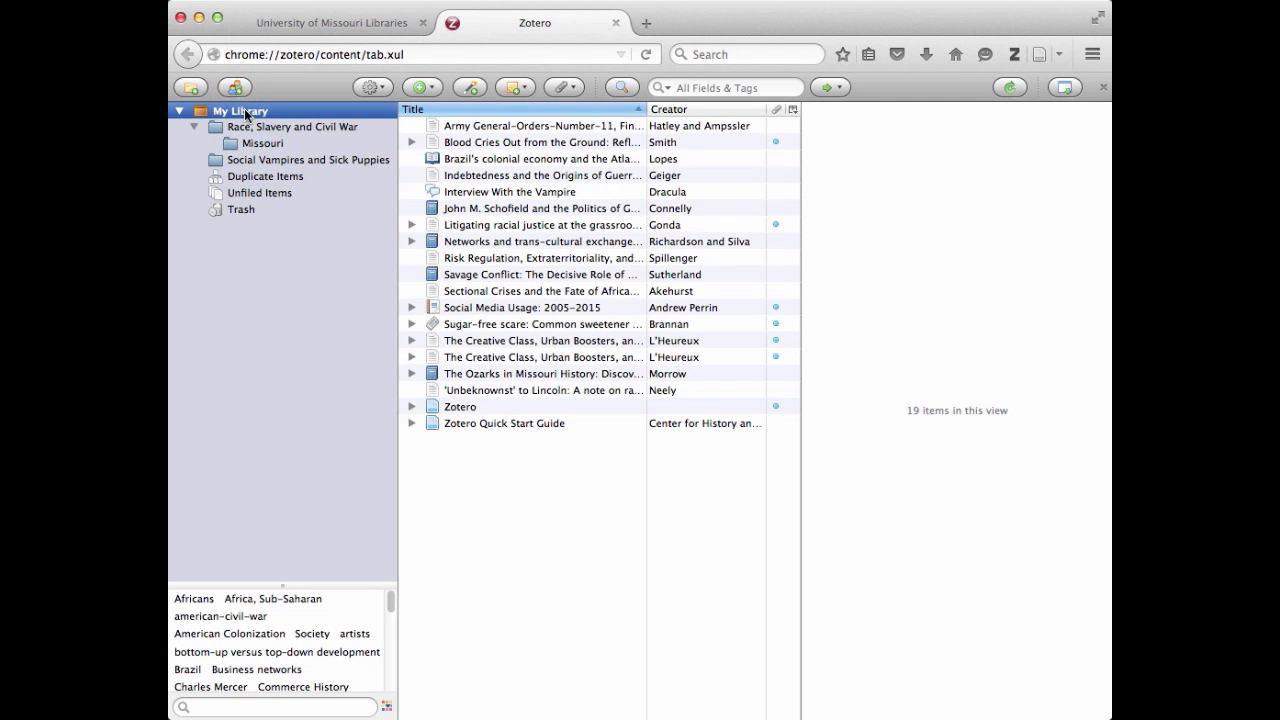
left_click(266, 192)
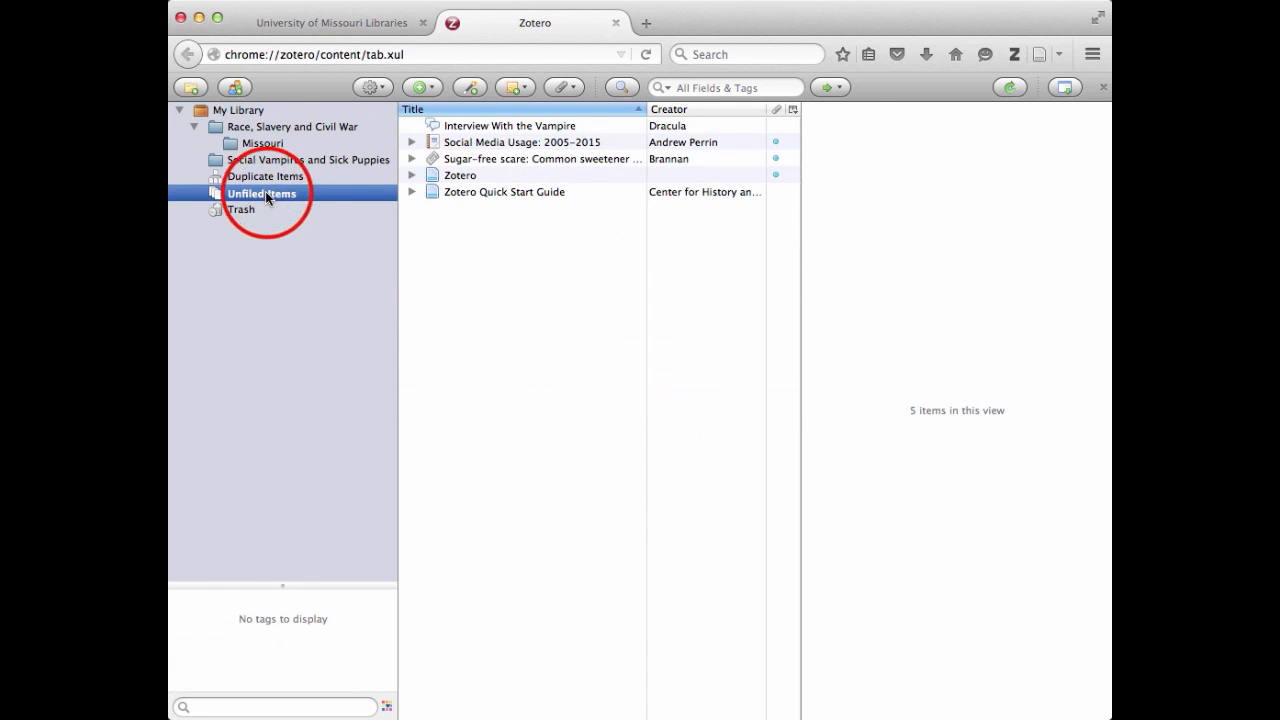
left_click(467, 126)
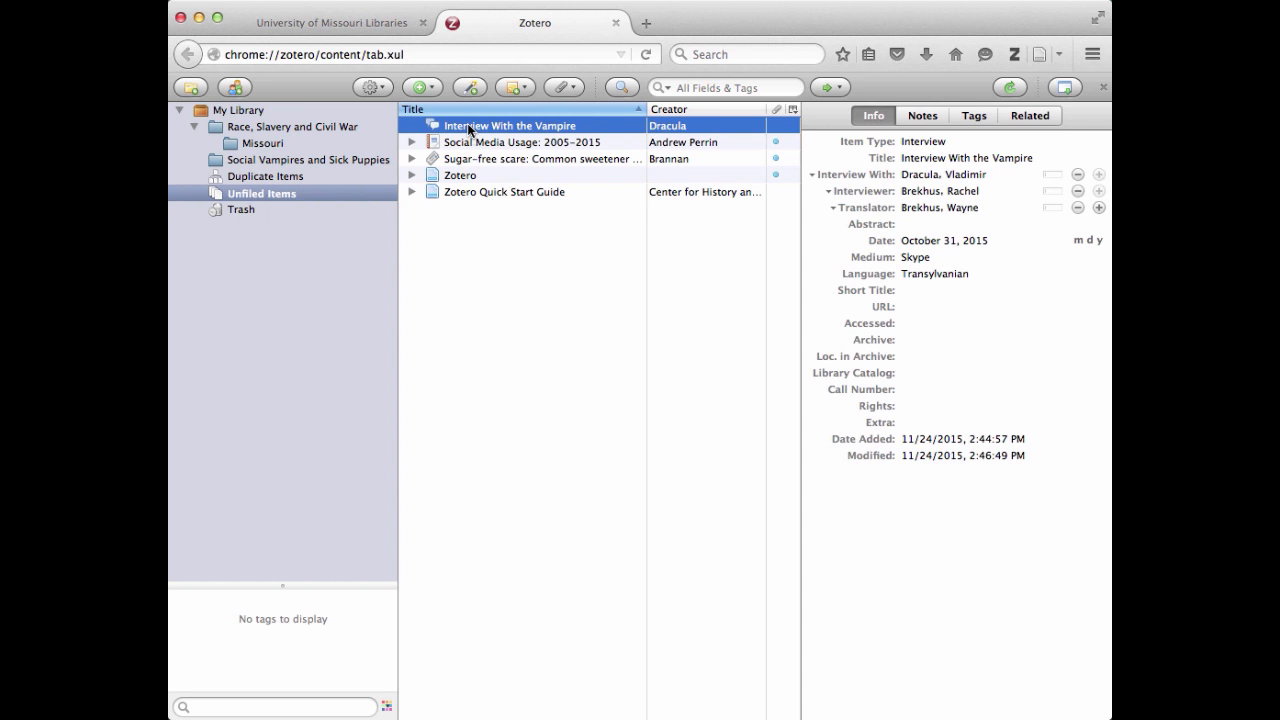
left_click(476, 193, "shift")
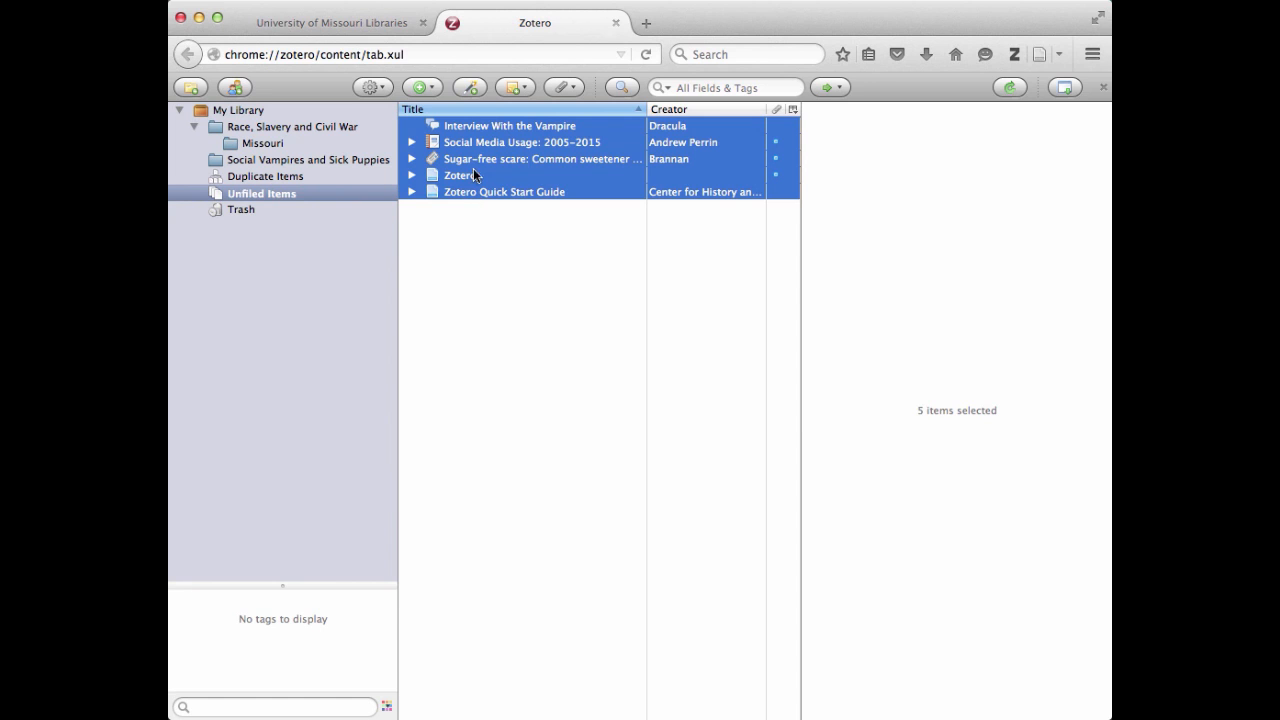
left_click_drag(479, 151, 308, 157)
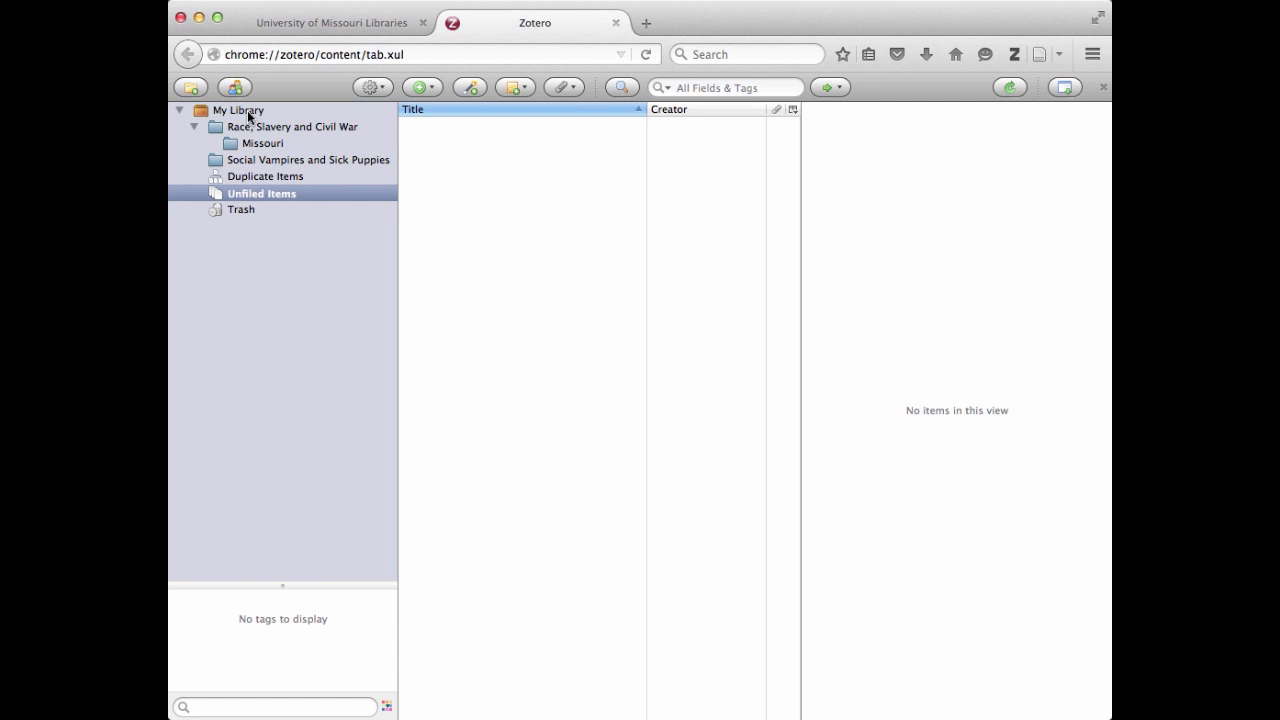
left_click(247, 110)
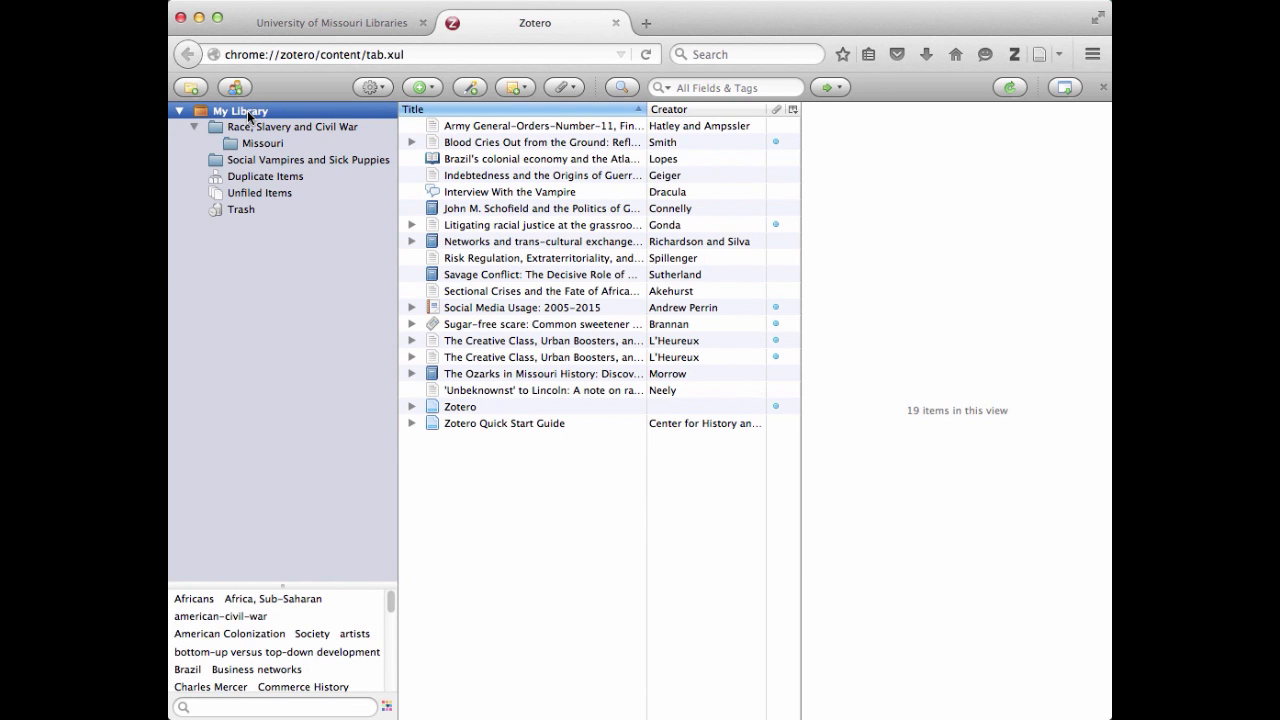
Step: Merge the two duplicate "The Creative Class, Urban Boosters" articles, using the 11/24/2015, 3:16:33 PM version as the master item
left_click(285, 178)
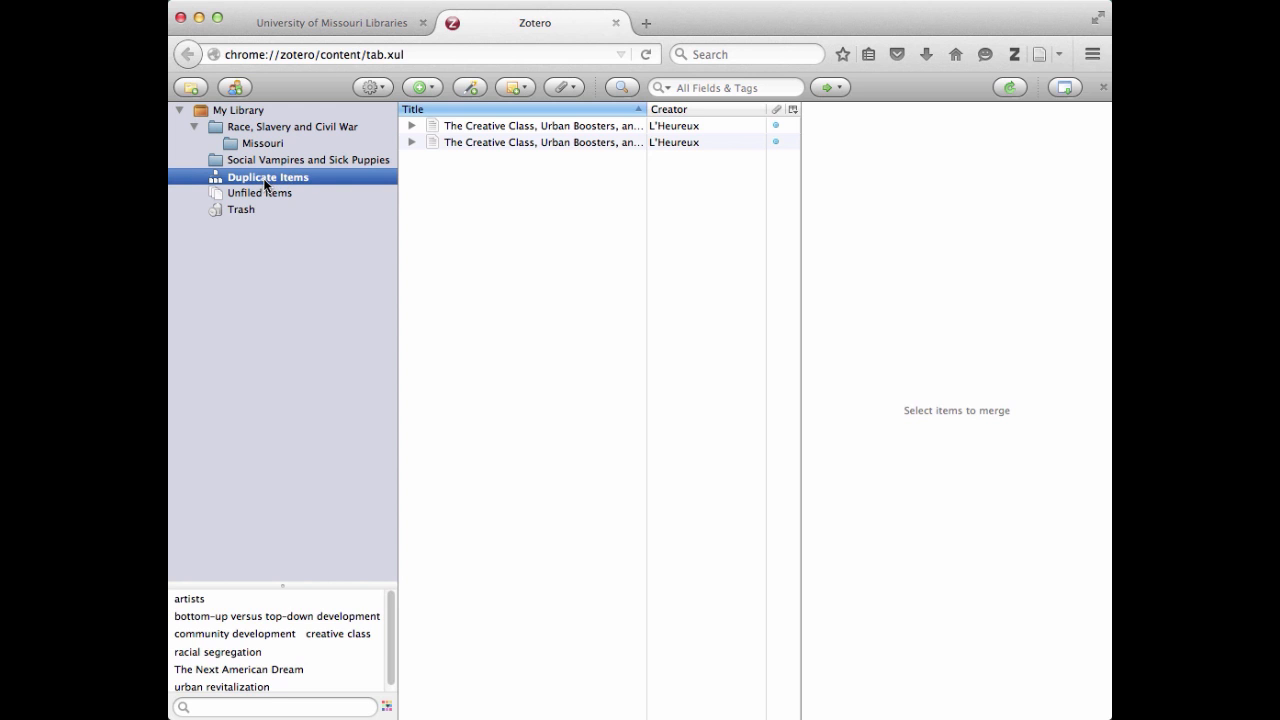
left_click(511, 128)
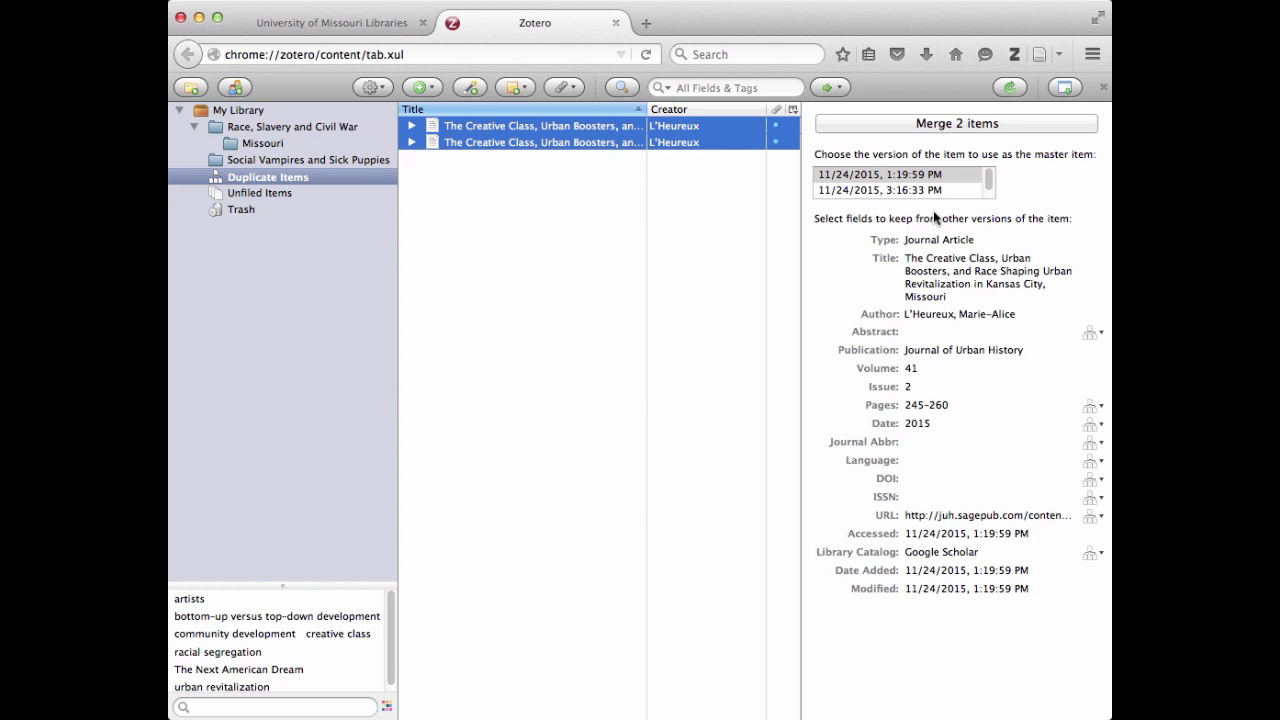
left_click(929, 178)
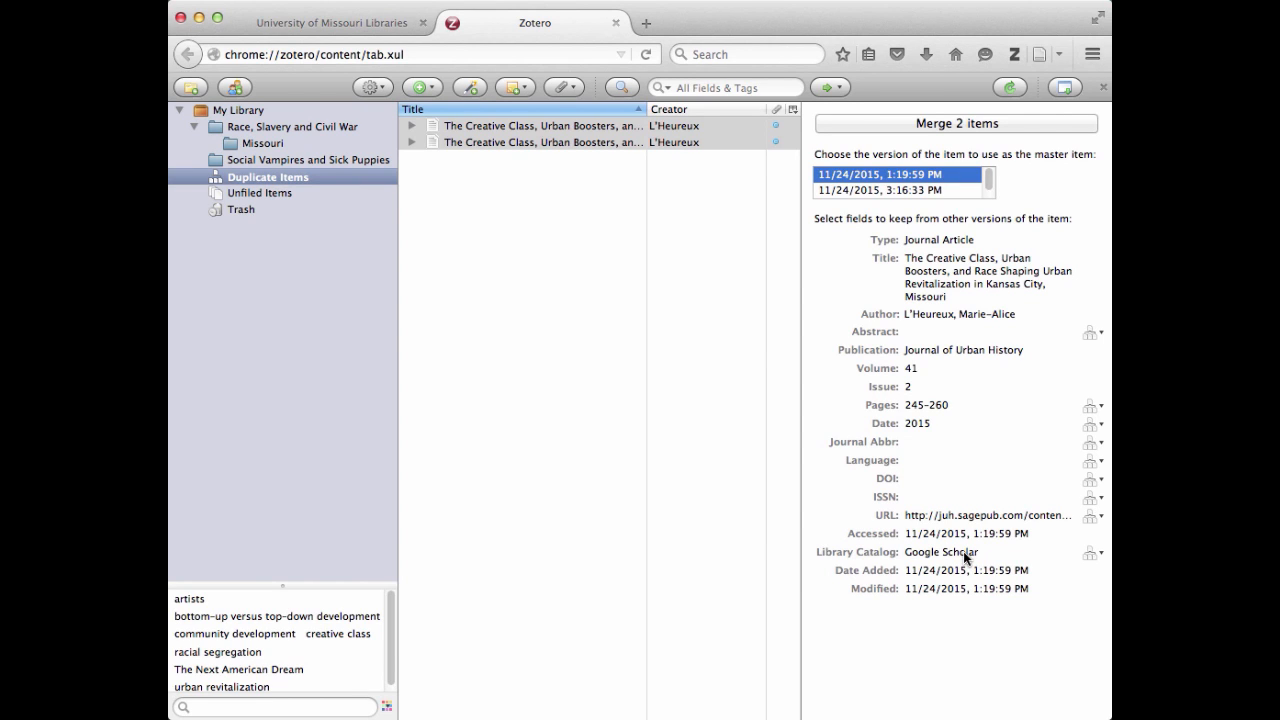
left_click(905, 191)
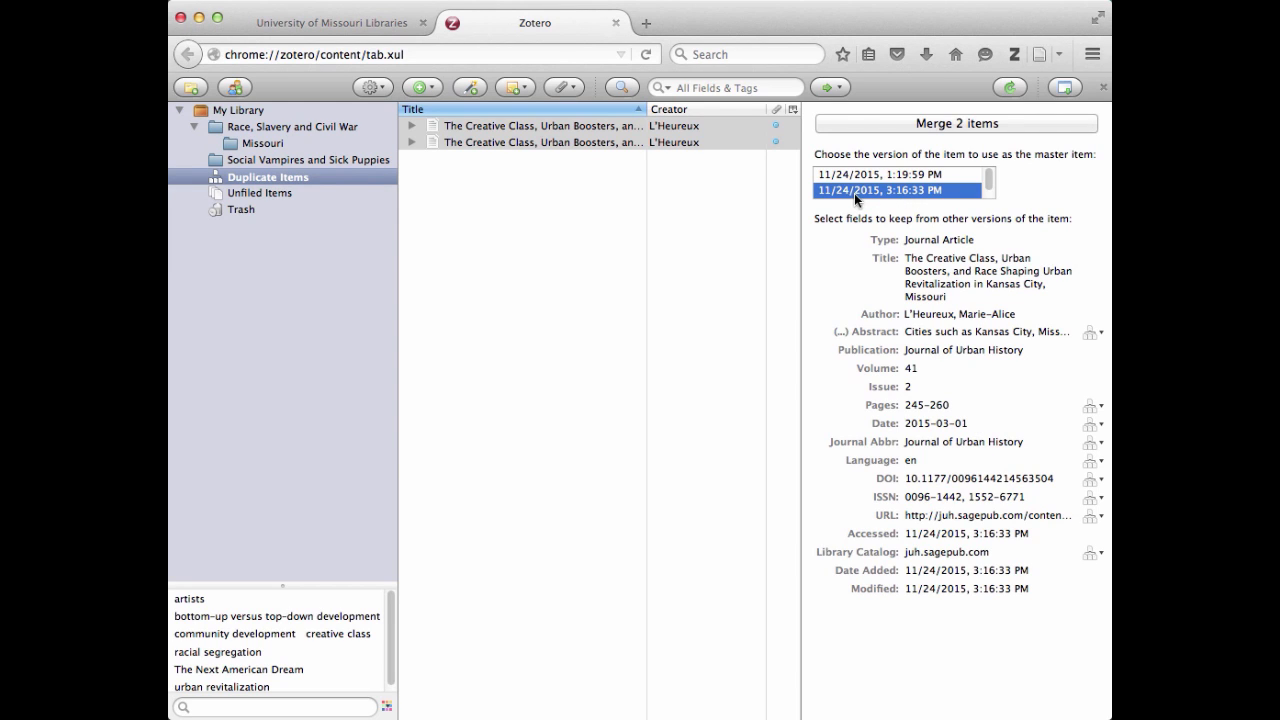
left_click(933, 122)
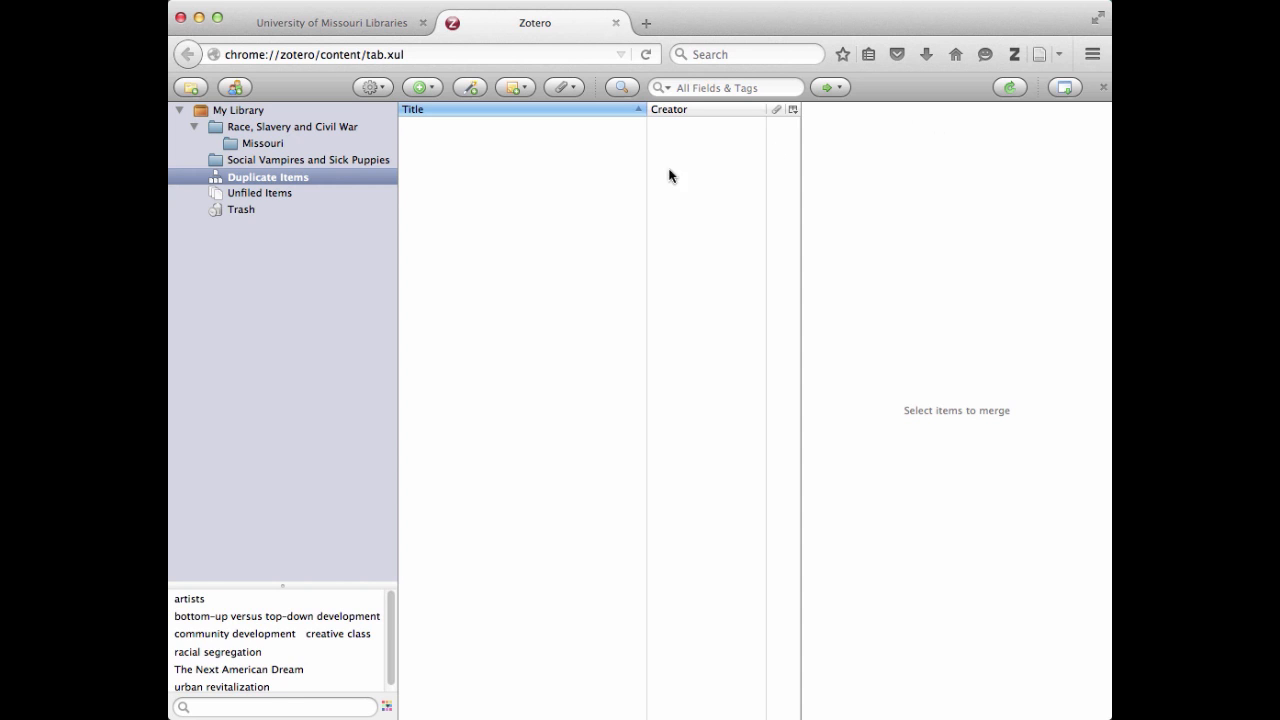
Step: Move the Full Text PDF attachment of the merged "The Creative Class, Urban Boosters" article in My Library to the Trash
left_click(250, 112)
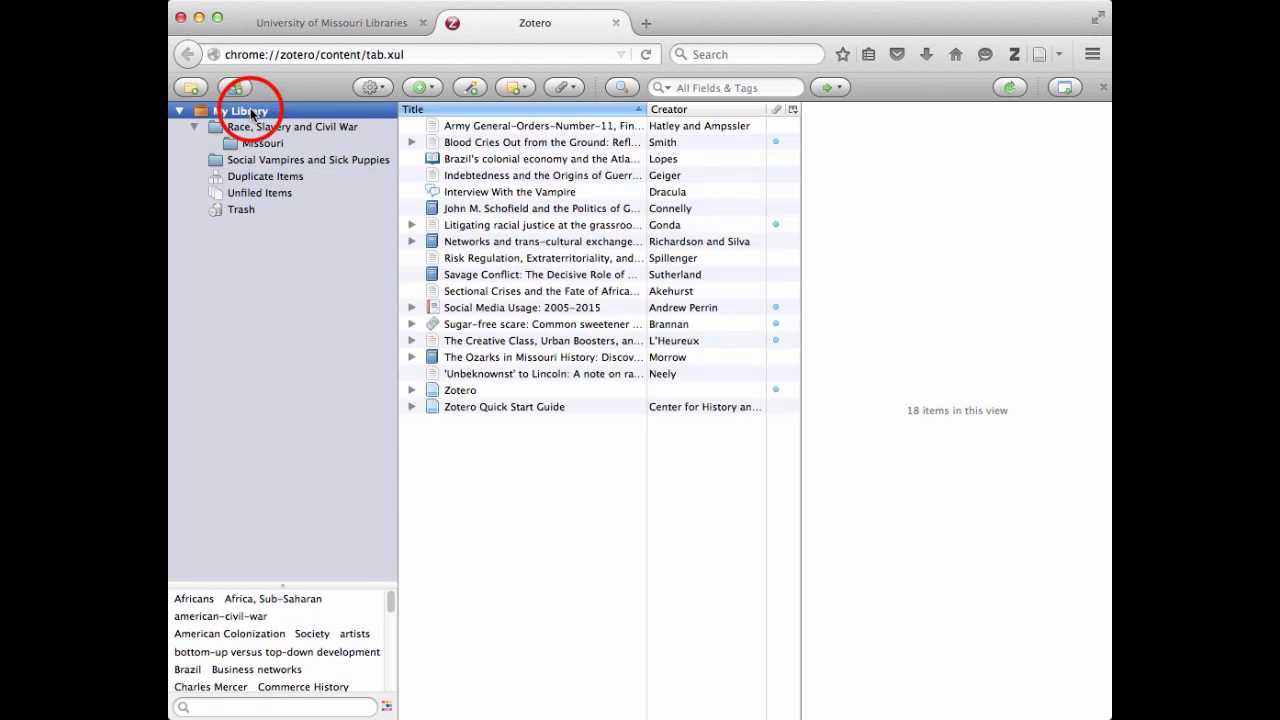
left_click(570, 341)
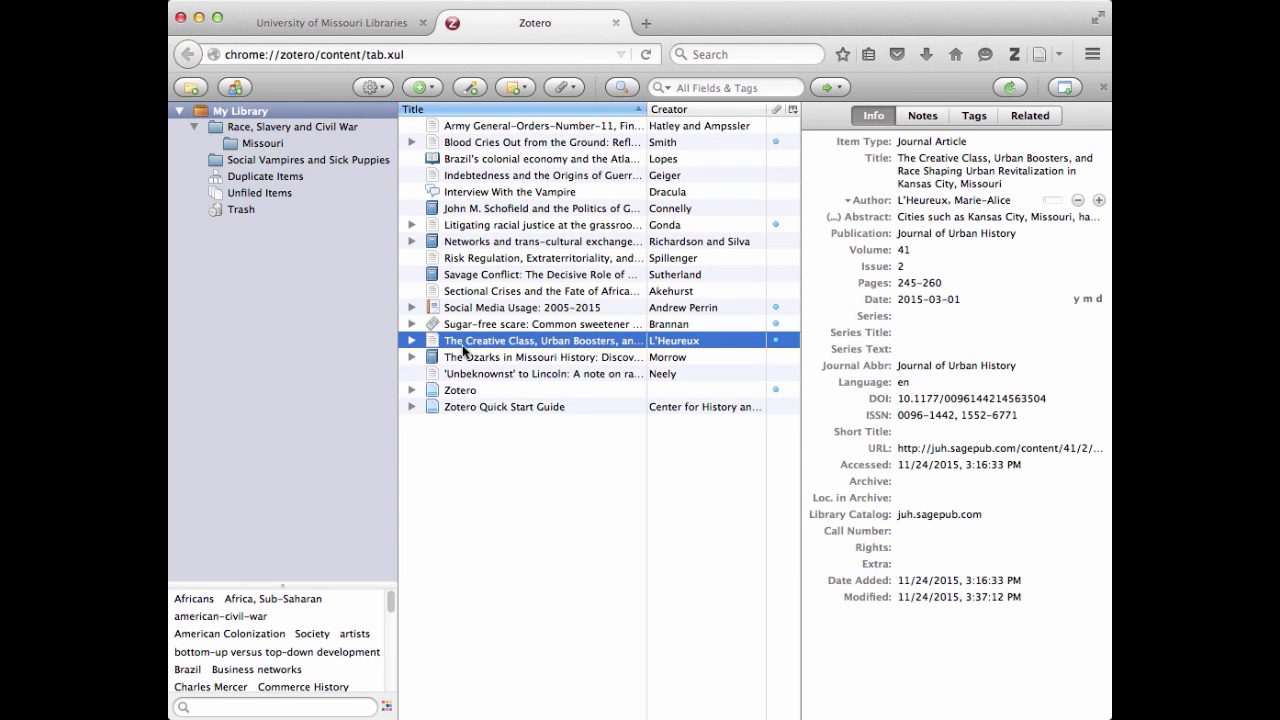
left_click(411, 341)
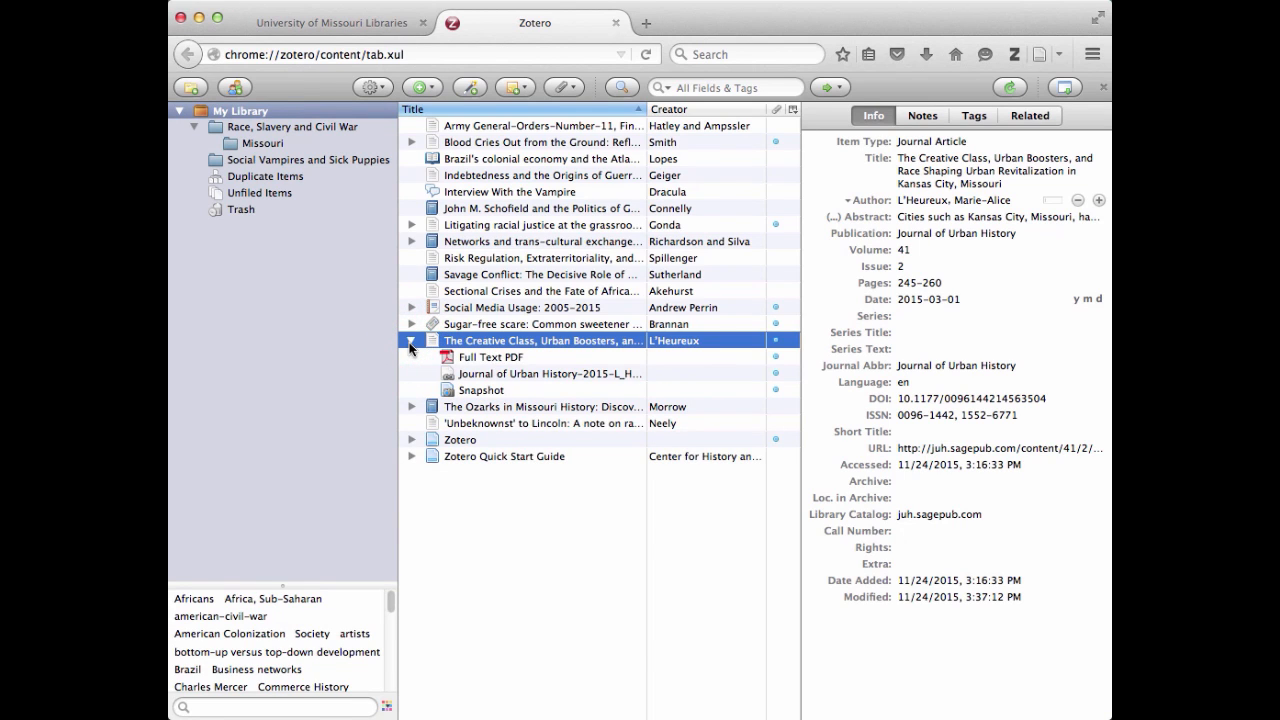
left_click(491, 358)
right_click(491, 358)
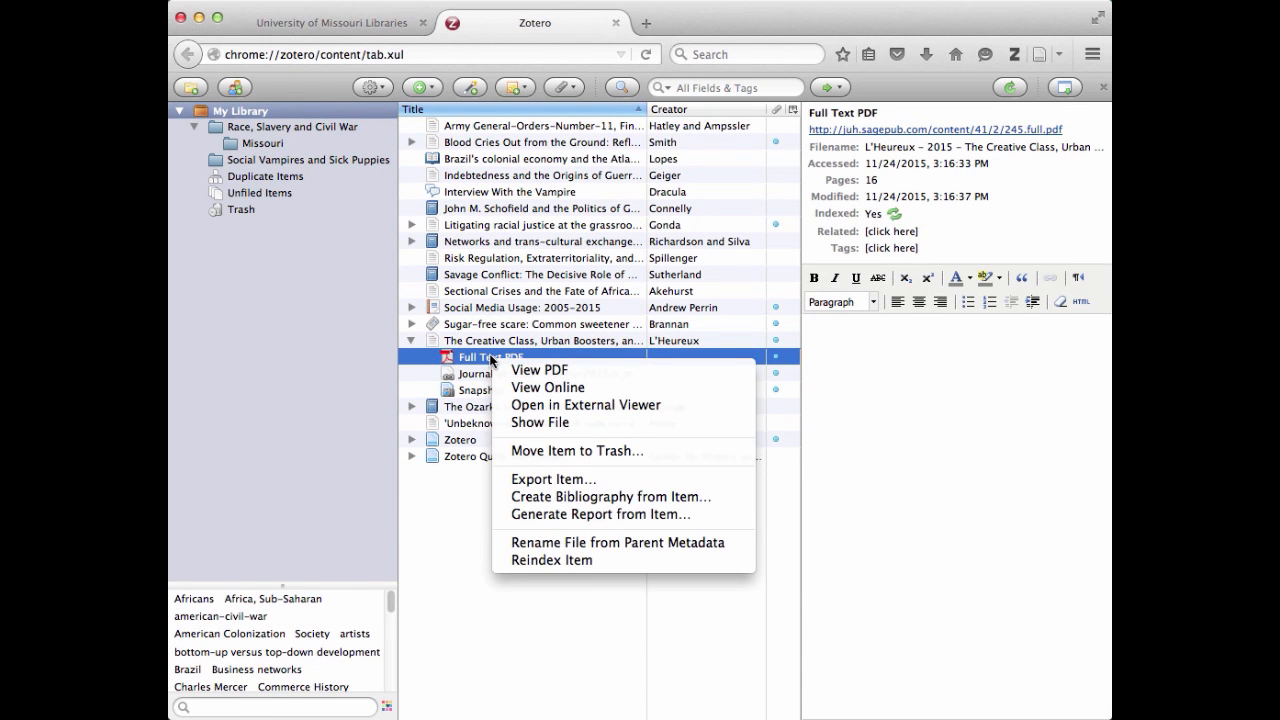
left_click(557, 452)
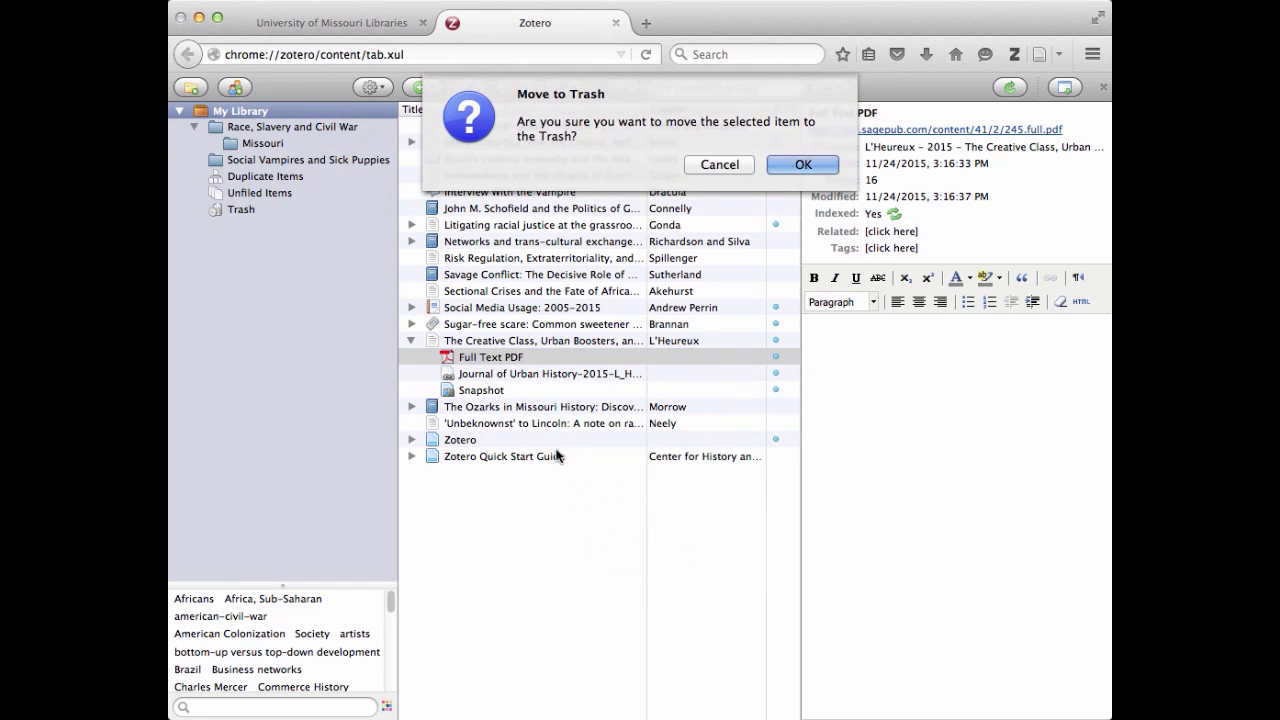
left_click(801, 165)
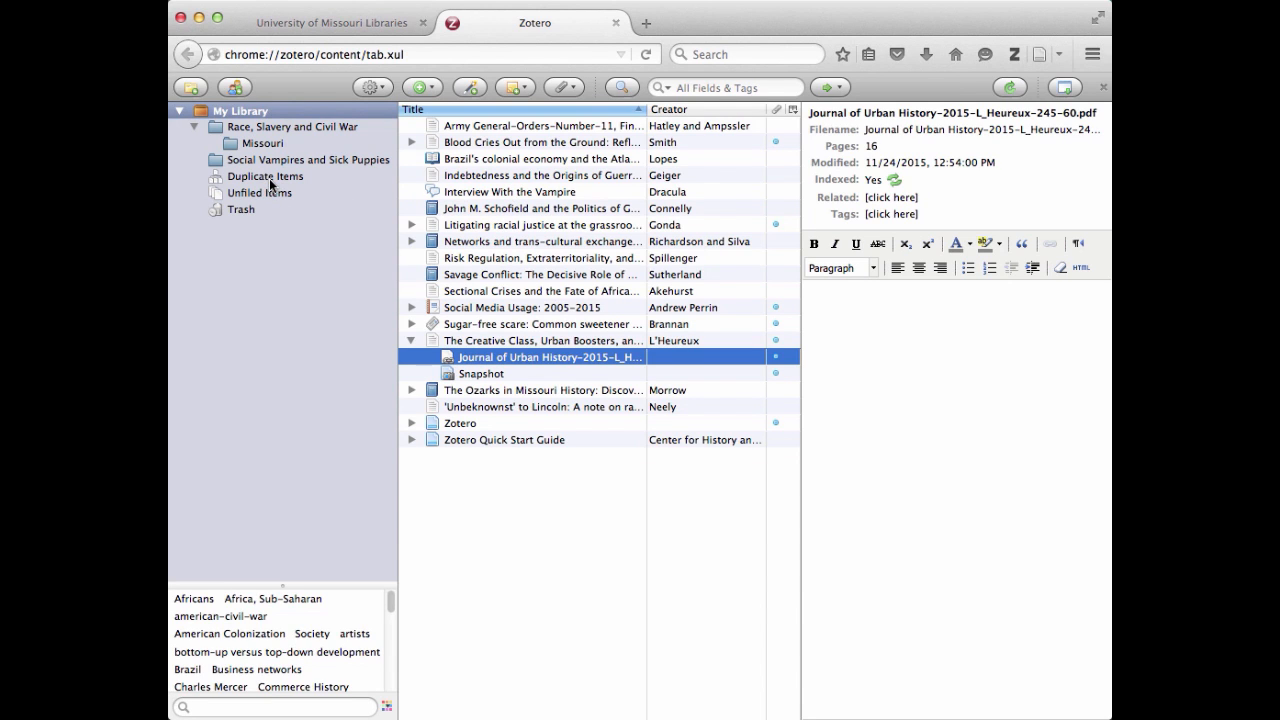
Step: View the My Library items sorted by title in descending order and return them to ascending order
left_click(255, 114)
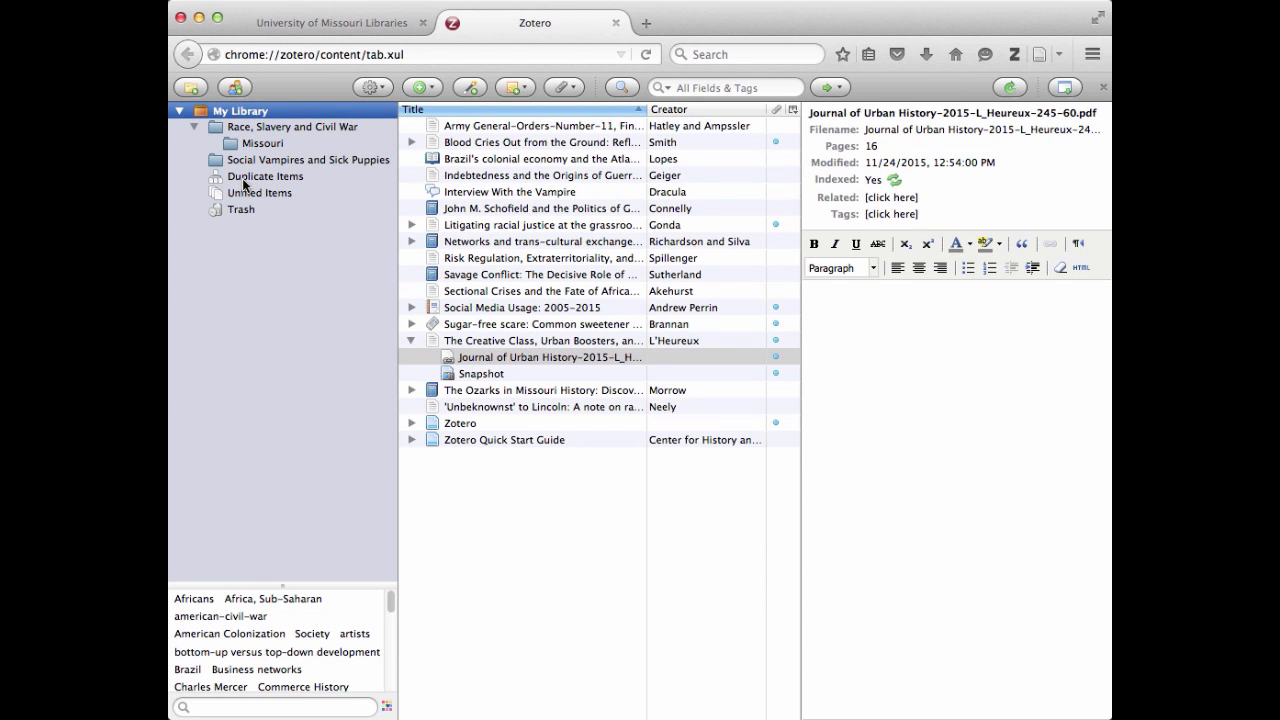
left_click(483, 111)
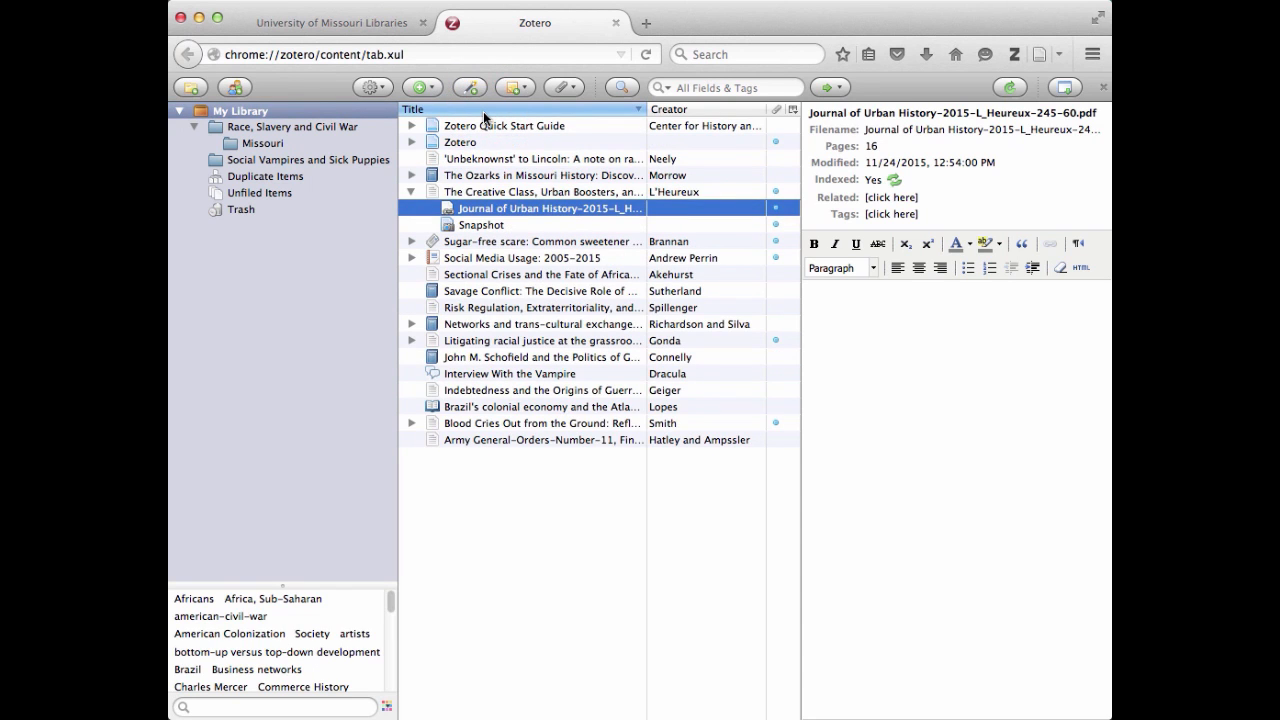
left_click(483, 111)
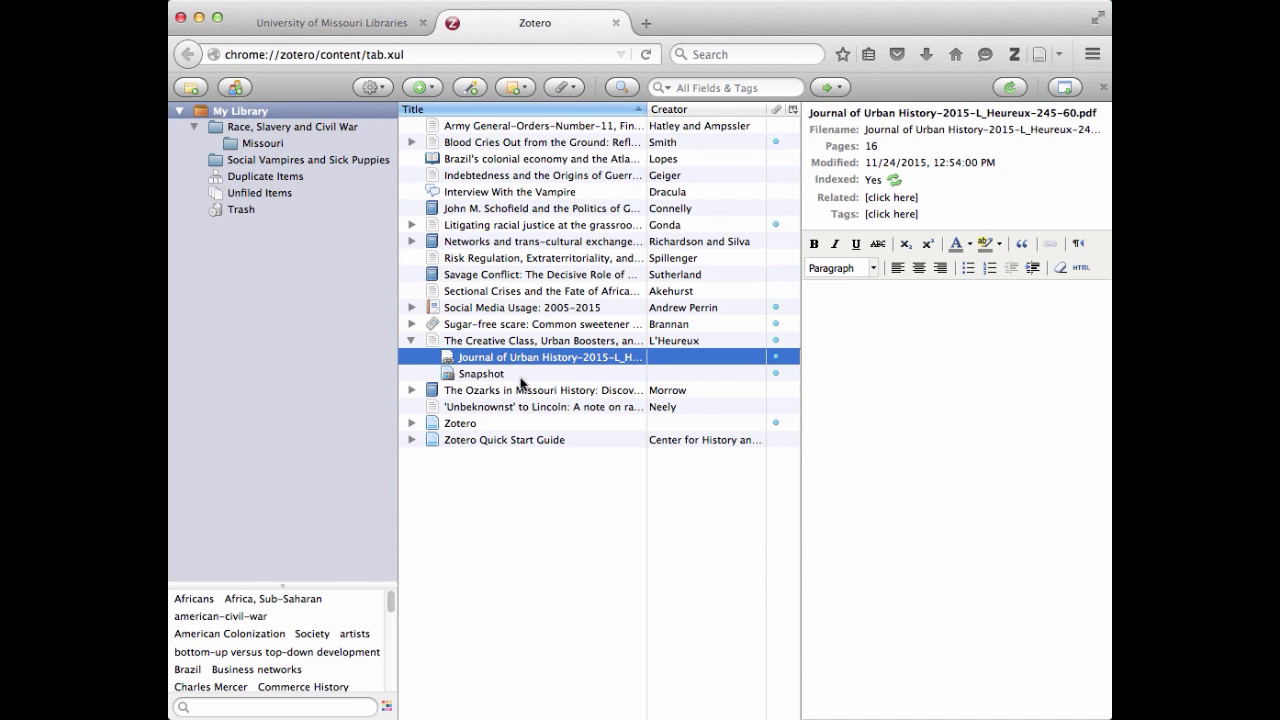
Step: Examine the details of the Savage Conflict book and recheck the library for duplicate items
left_click(550, 275)
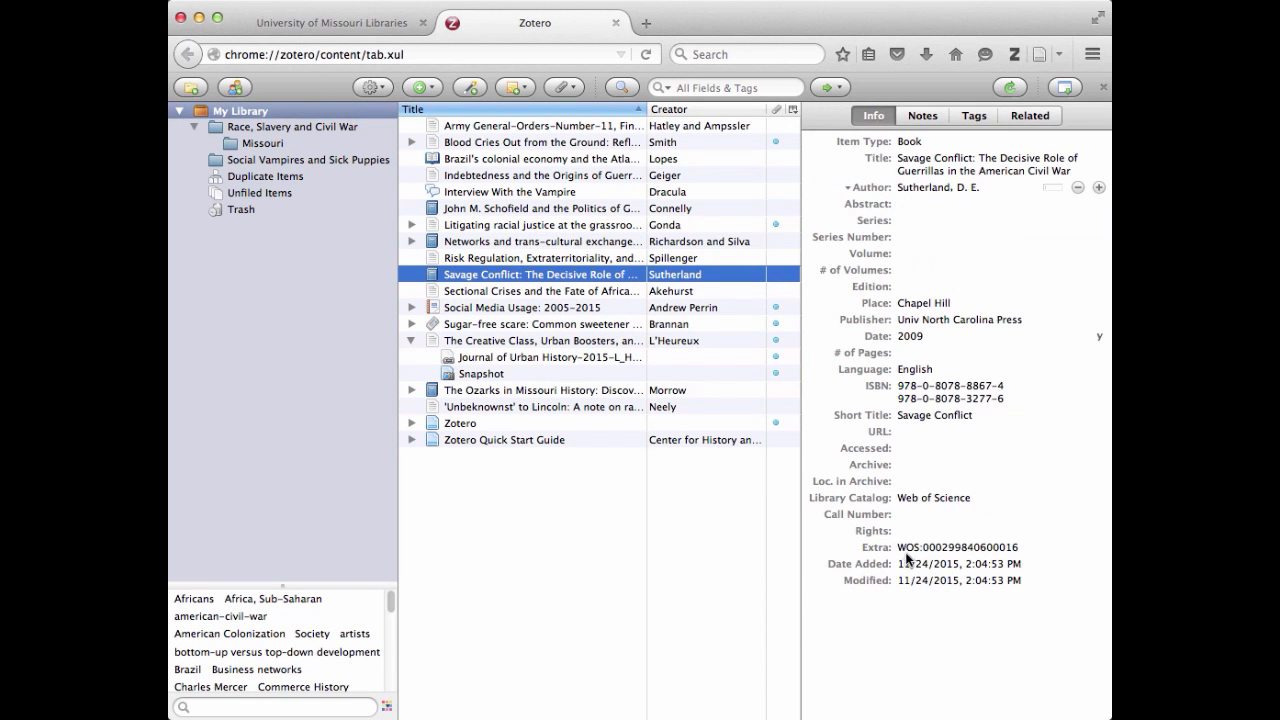
left_click(937, 324)
left_click(281, 180)
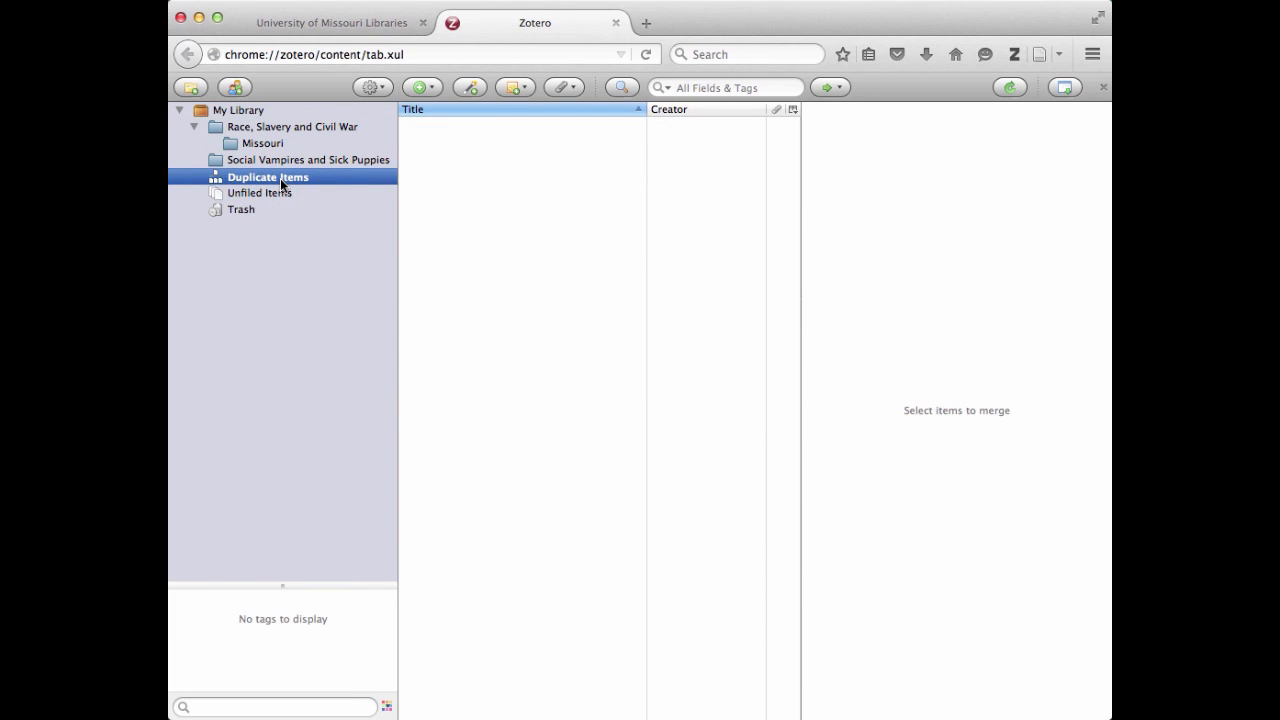
left_click(234, 112)
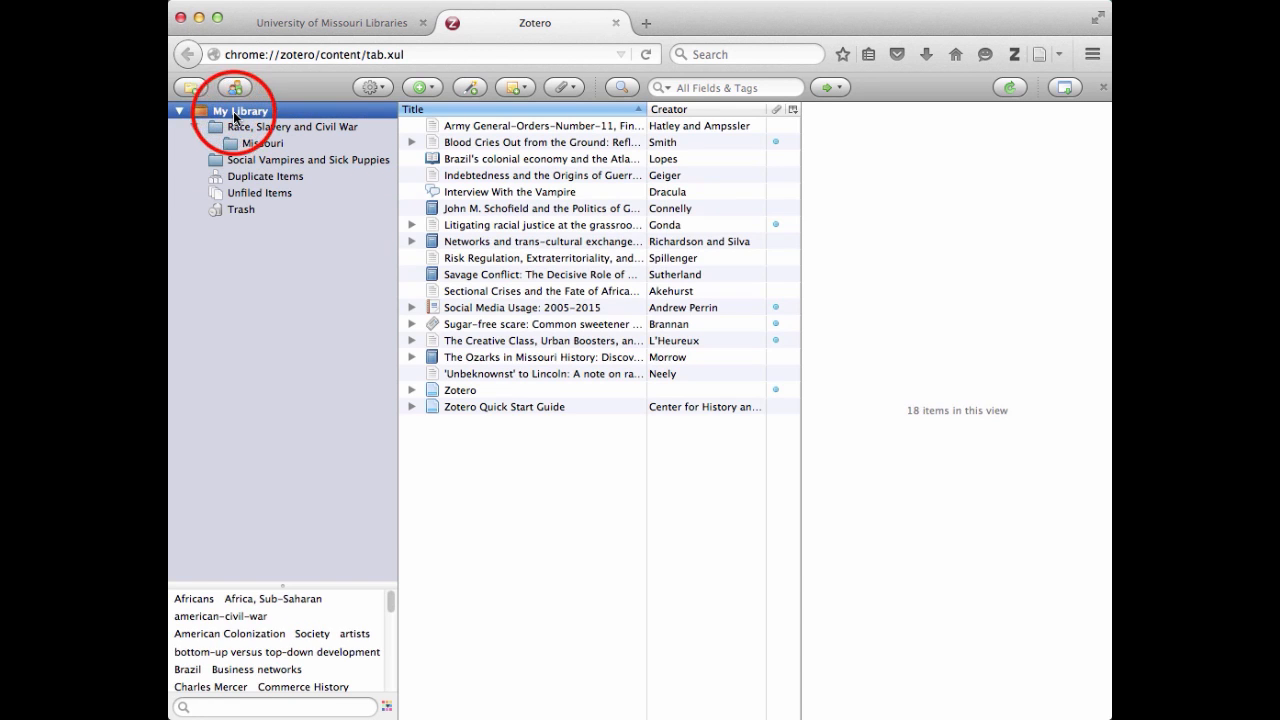